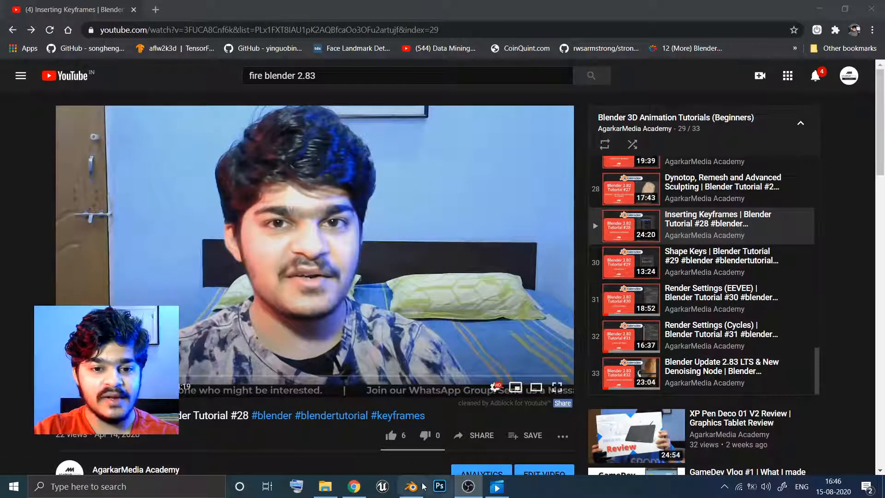
Switch to the video player, watch the rendered fire clip from near its beginning, and close the player
click(412, 487)
click(497, 487)
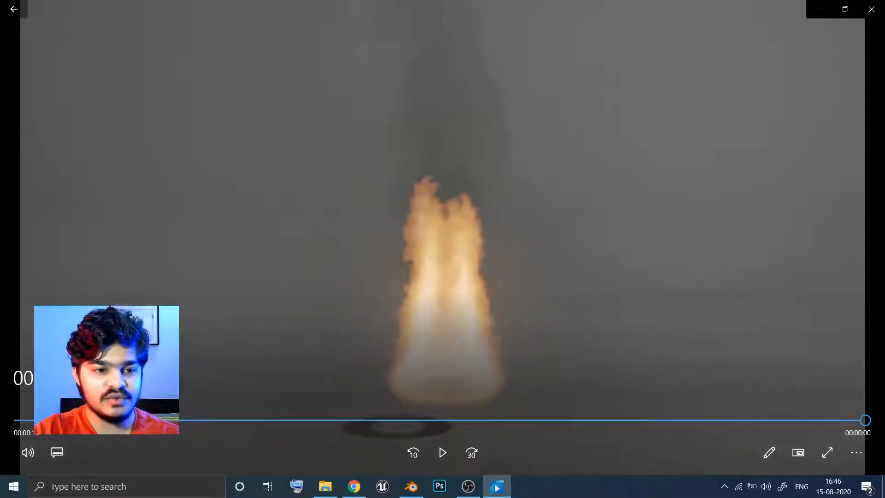
click(25, 421)
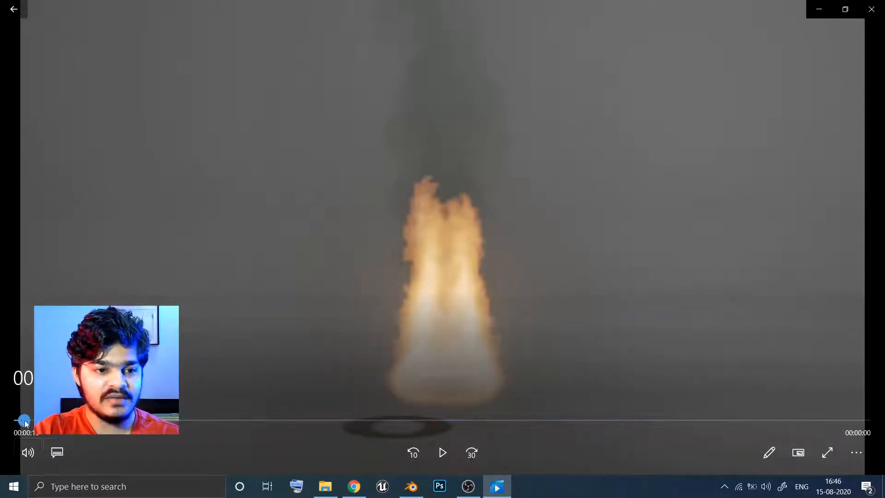
click(446, 453)
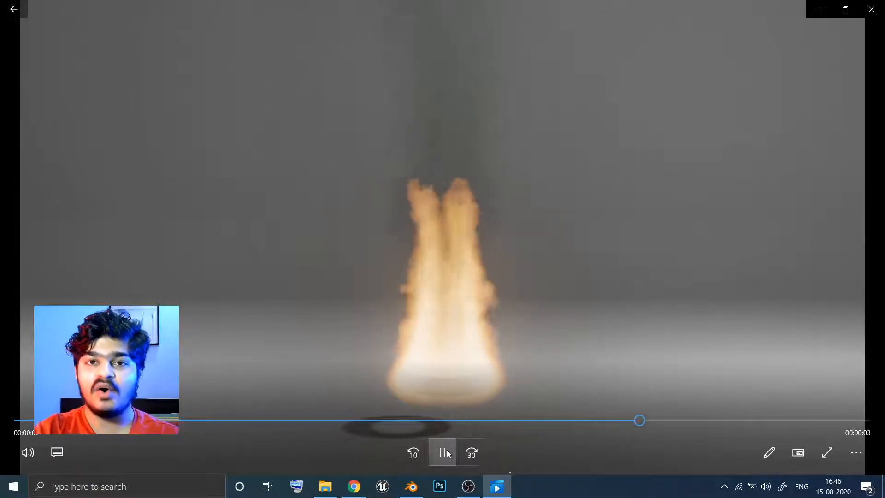
click(443, 452)
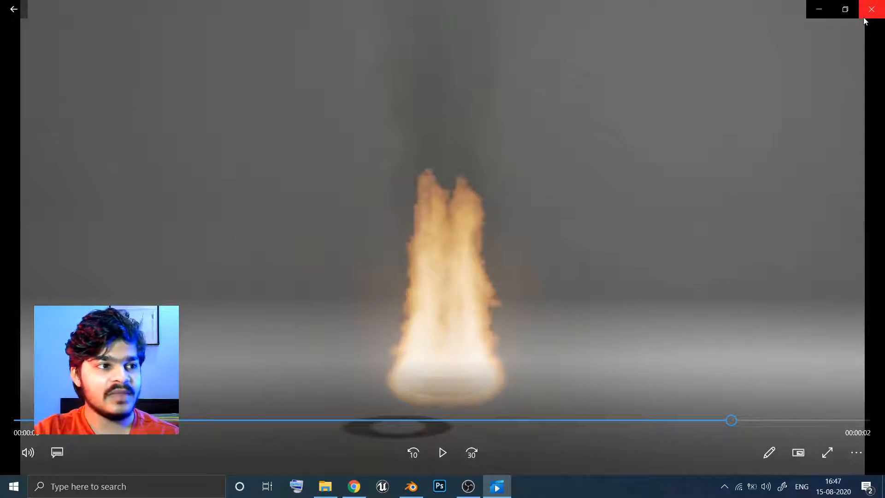
click(872, 10)
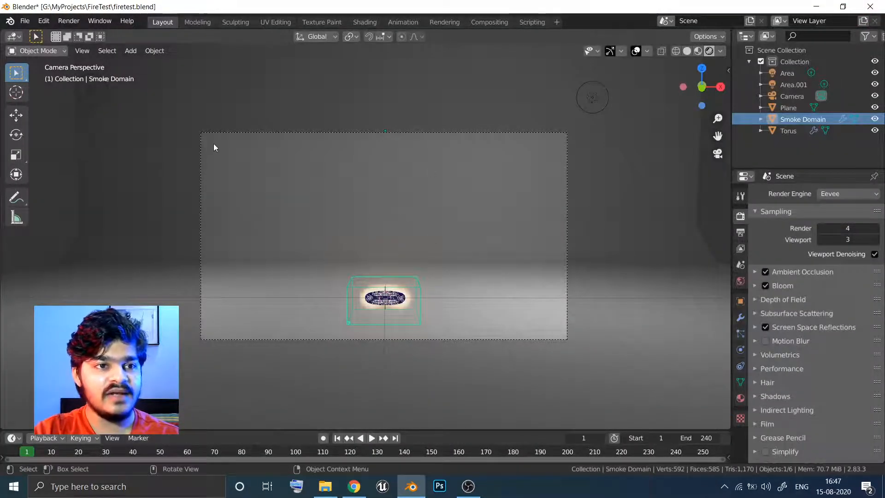
Start a new General file, saving the changes to the open firetest project
click(25, 21)
mouse_move(38, 34)
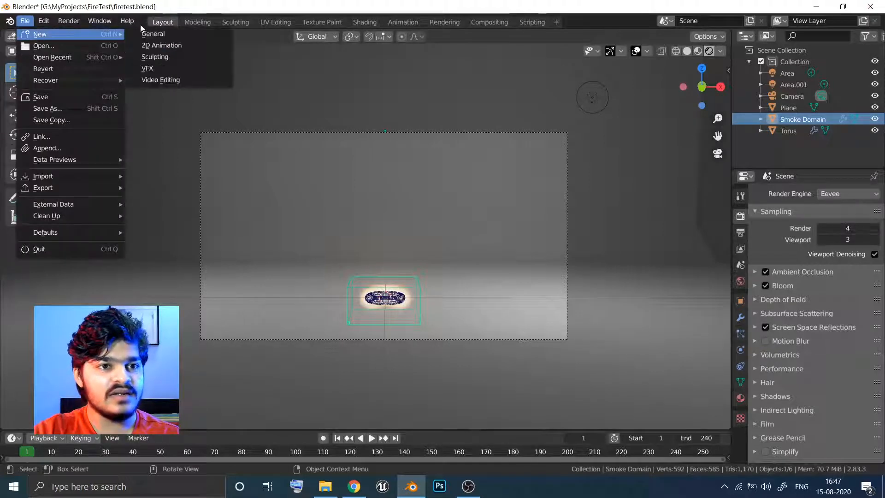
click(152, 34)
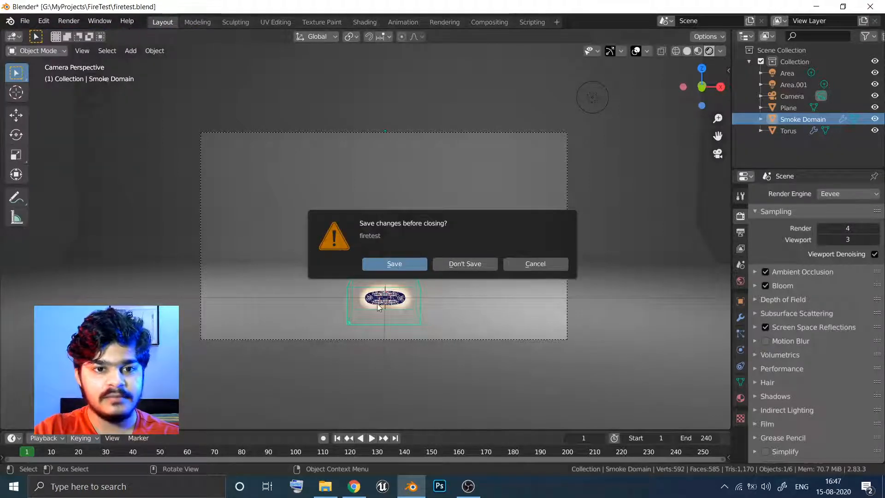
click(405, 265)
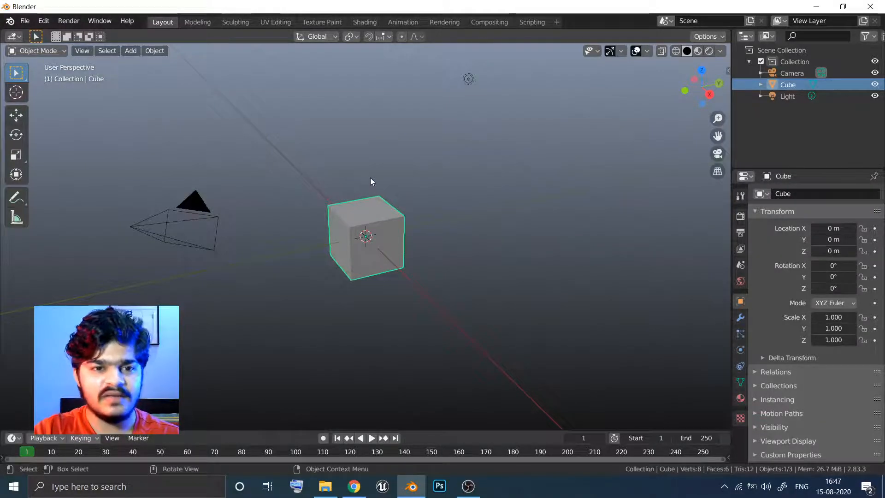
Delete the default cube from the new scene
middle_drag(369, 136, 336, 243)
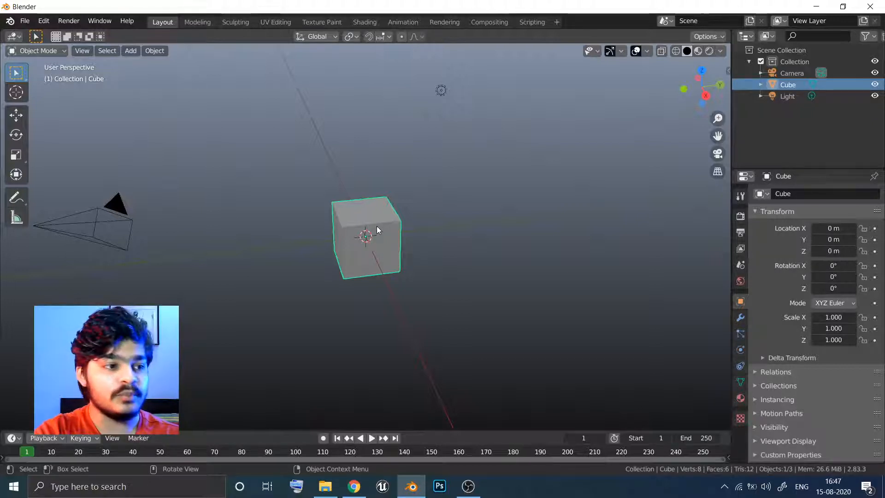
key(Delete)
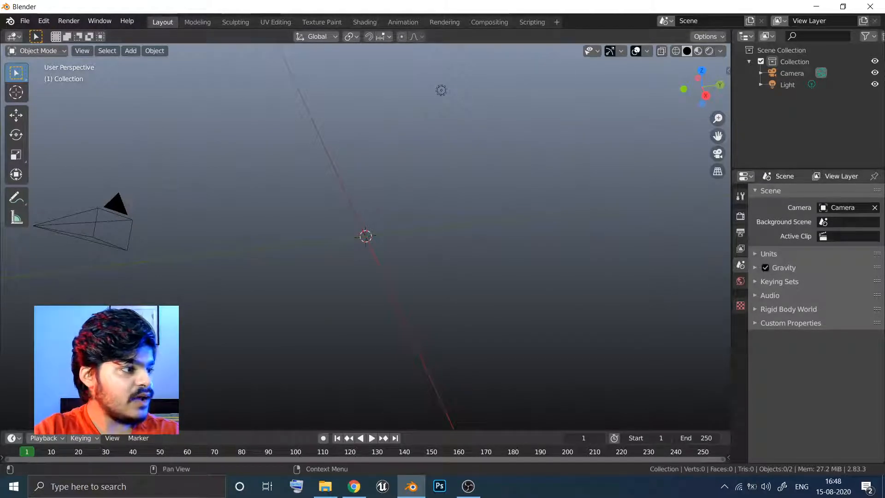
key(alt+Tab)
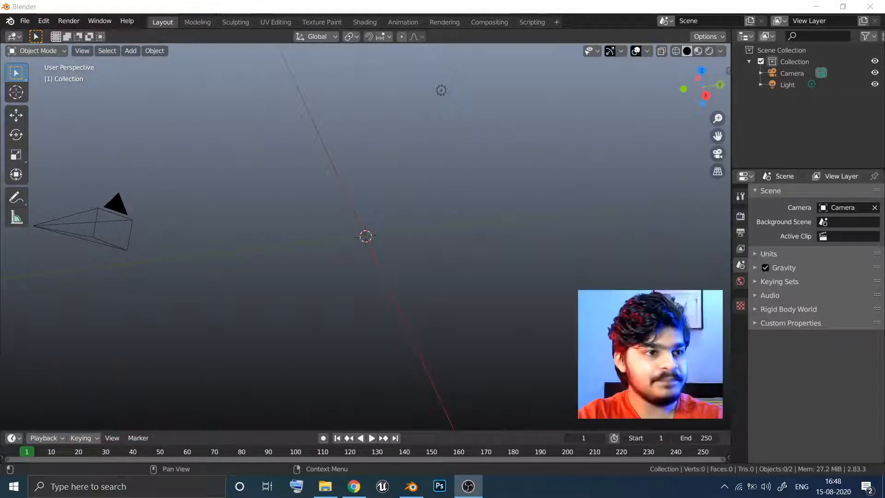
click(352, 254)
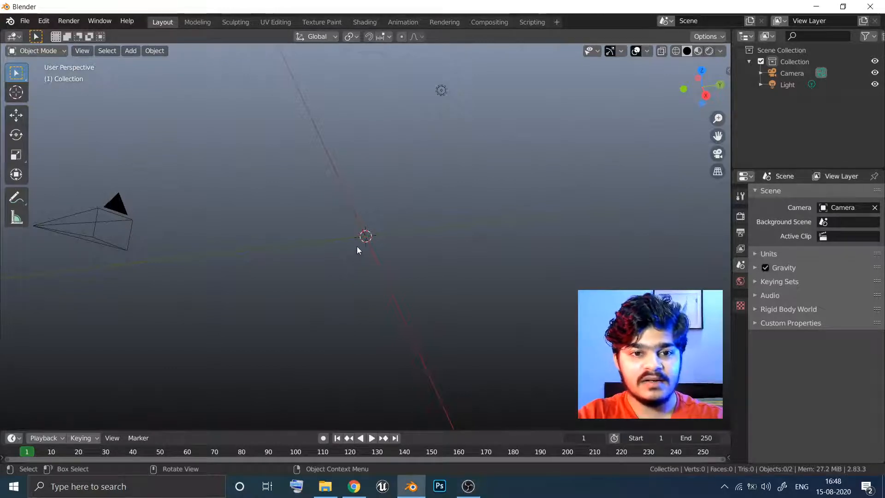
Add a torus mesh at the scene's origin
key(shift+a)
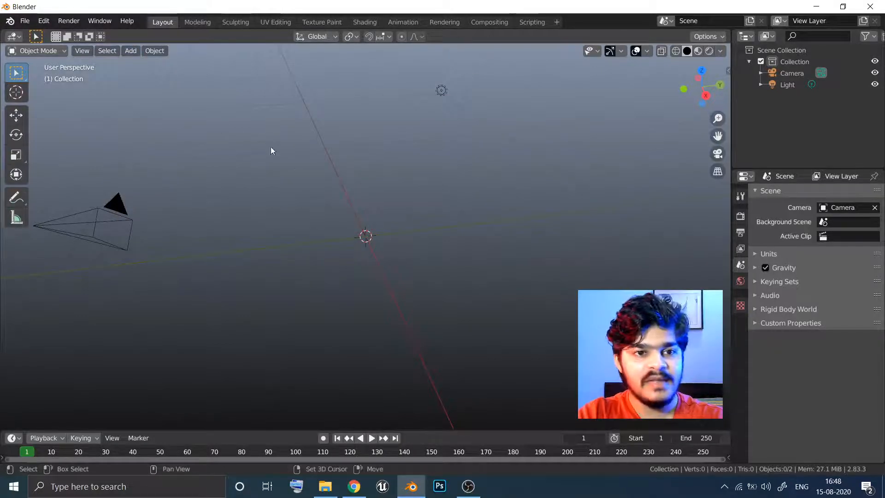
key(shift+a)
mouse_move(309, 44)
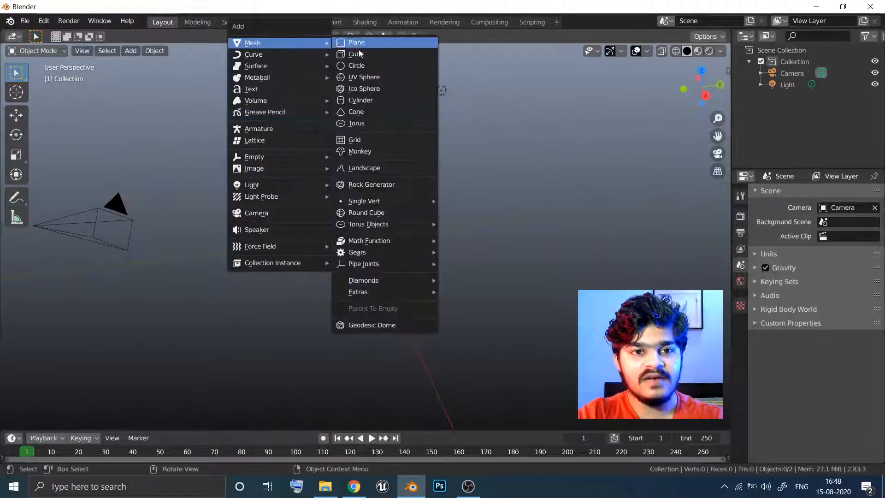
click(357, 125)
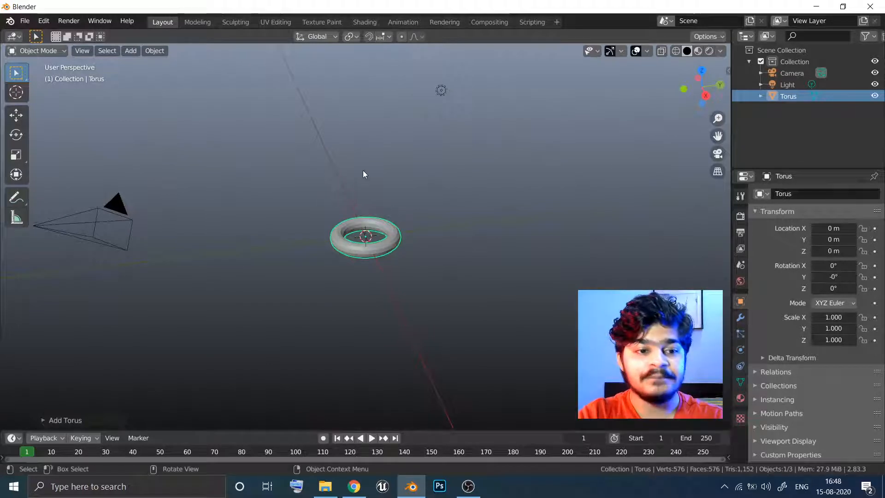
Apply the Quick Smoke effect to the torus
middle_drag(391, 169, 358, 189)
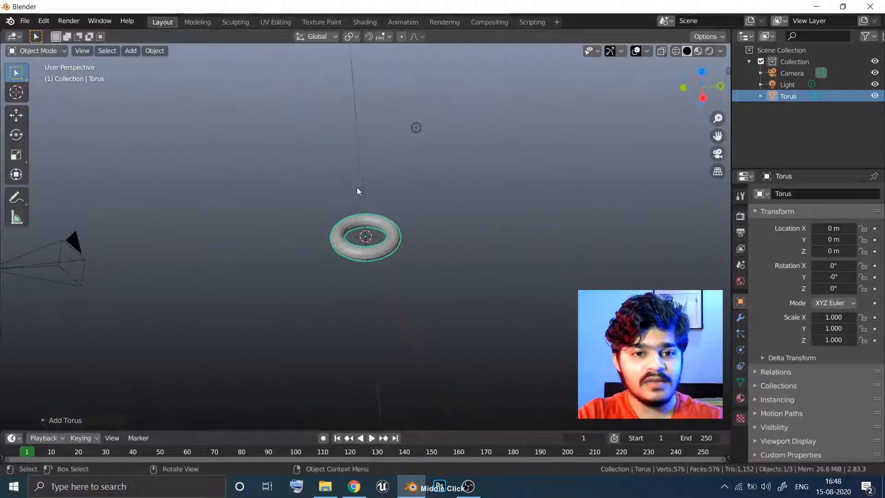
click(157, 51)
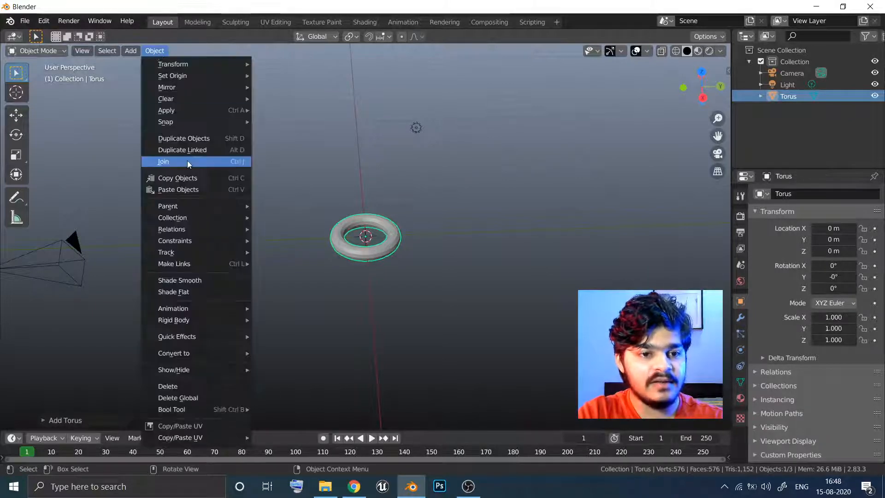
mouse_move(192, 337)
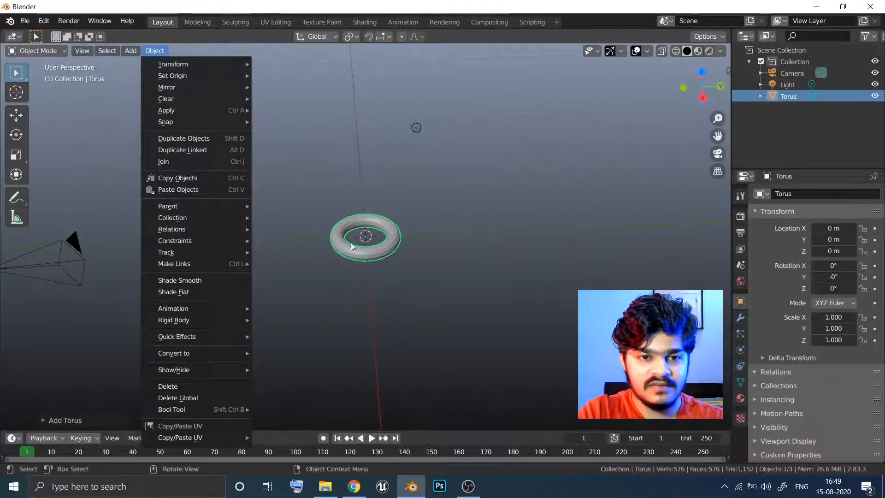
click(347, 210)
click(349, 225)
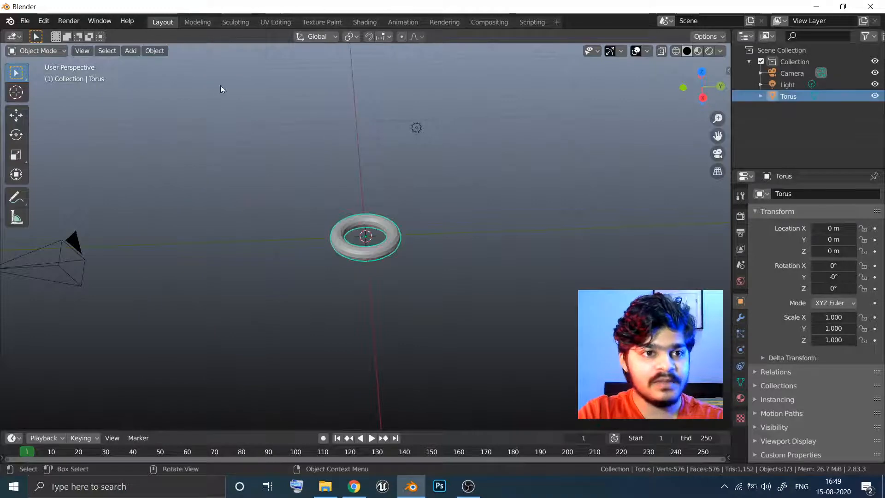
click(158, 51)
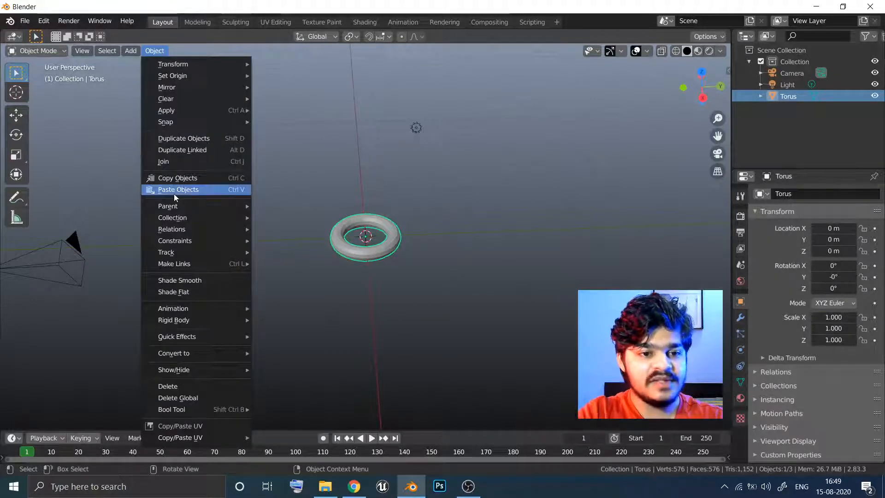
mouse_move(186, 336)
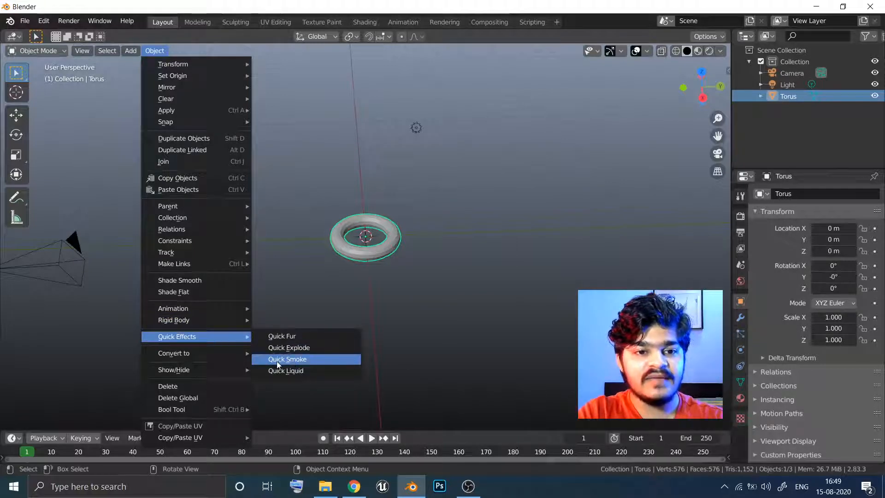
click(290, 359)
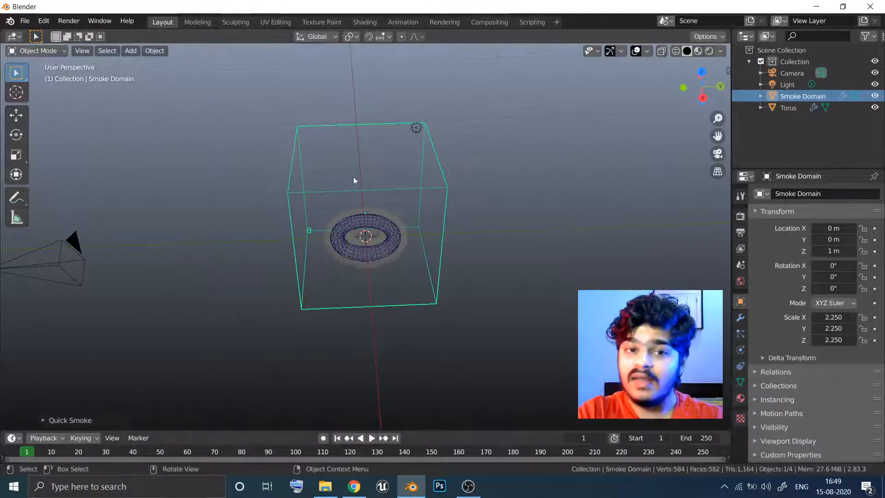
Examine the smoke domain box and the torus inside it from several angles, selecting each object in turn
middle_drag(354, 176, 342, 163)
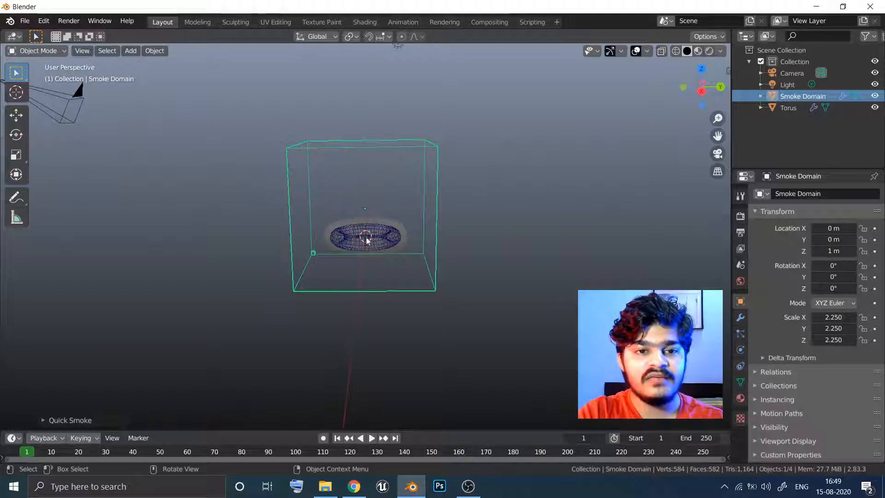
middle_drag(365, 212, 353, 231)
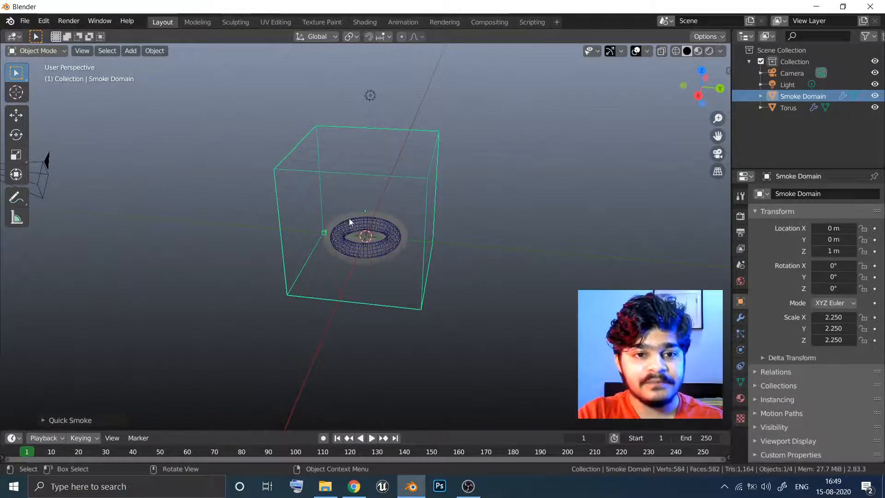
click(343, 232)
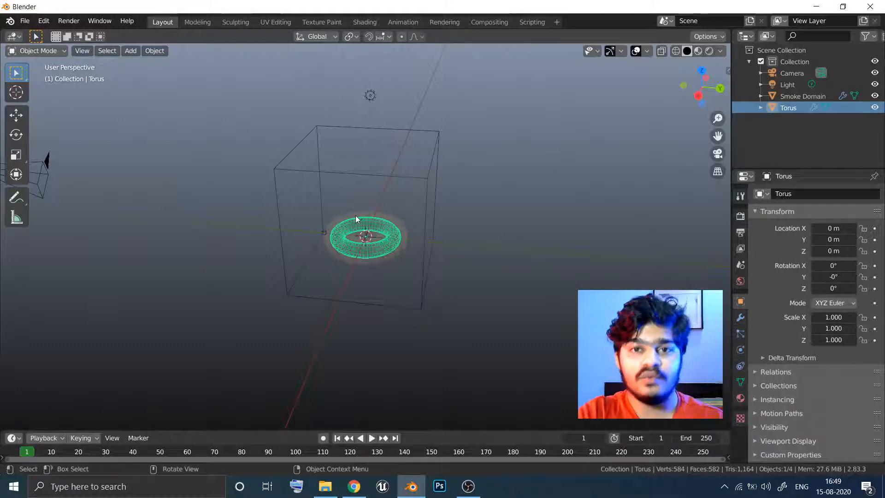
click(337, 143)
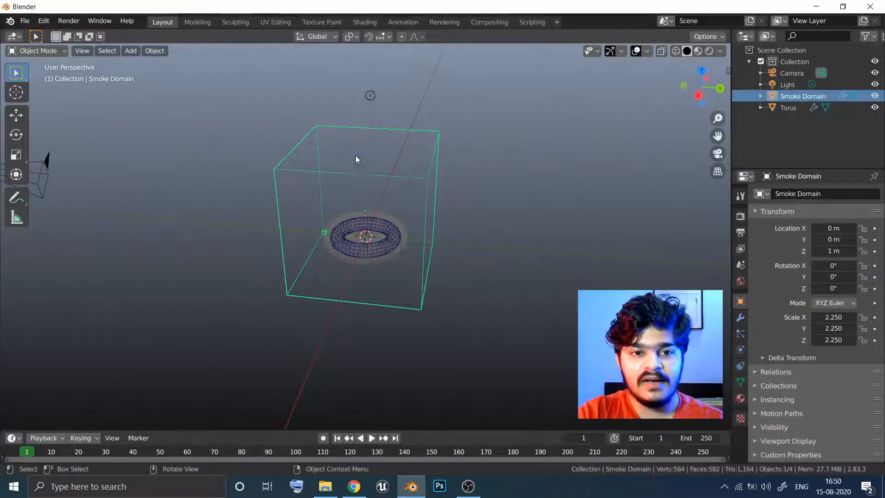
mouse_move(359, 146)
middle_down()
mouse_move(364, 132)
mouse_move(352, 148)
middle_up()
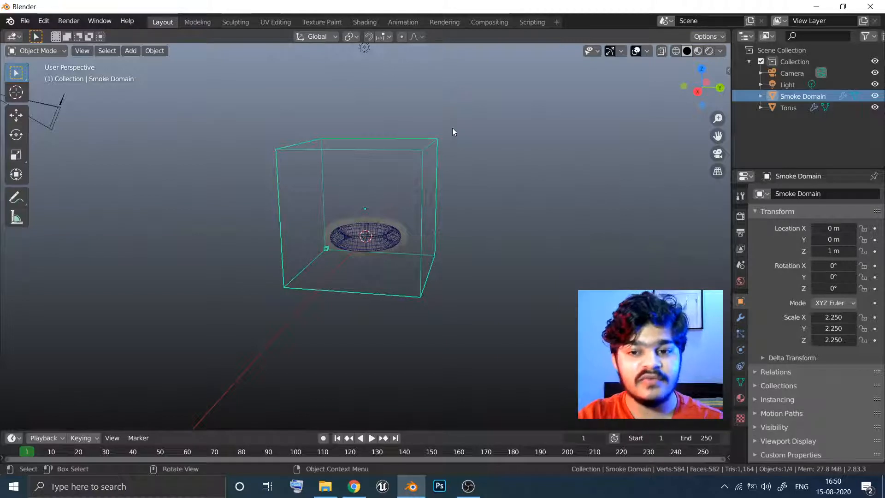
click(486, 135)
click(422, 149)
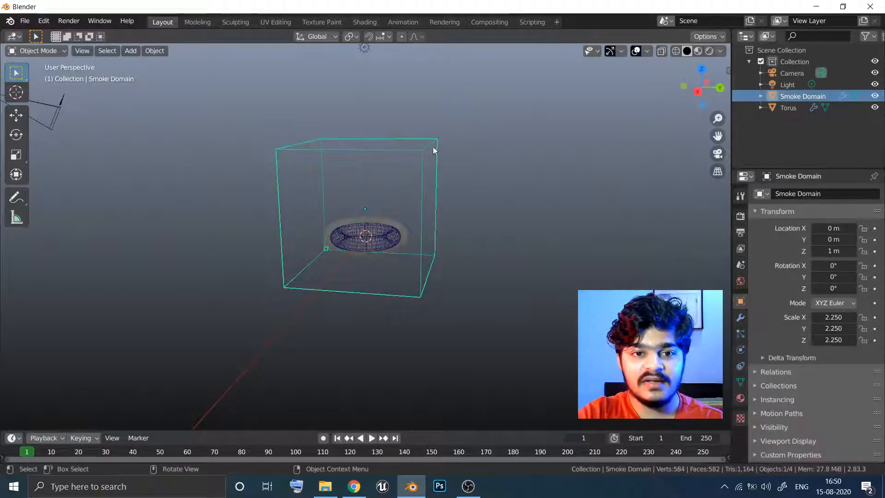
Show the Smoke Domain's fluid physics settings and choose Domain as the fluid type
click(740, 351)
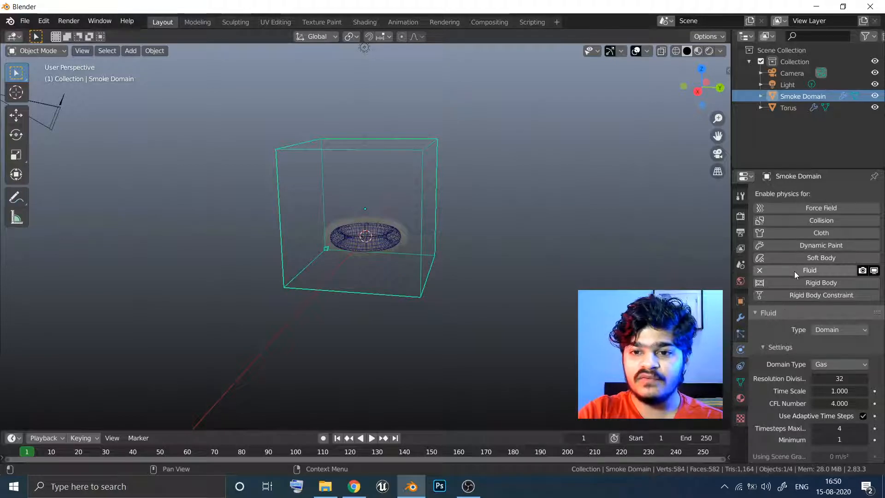
middle_drag(781, 314, 768, 254)
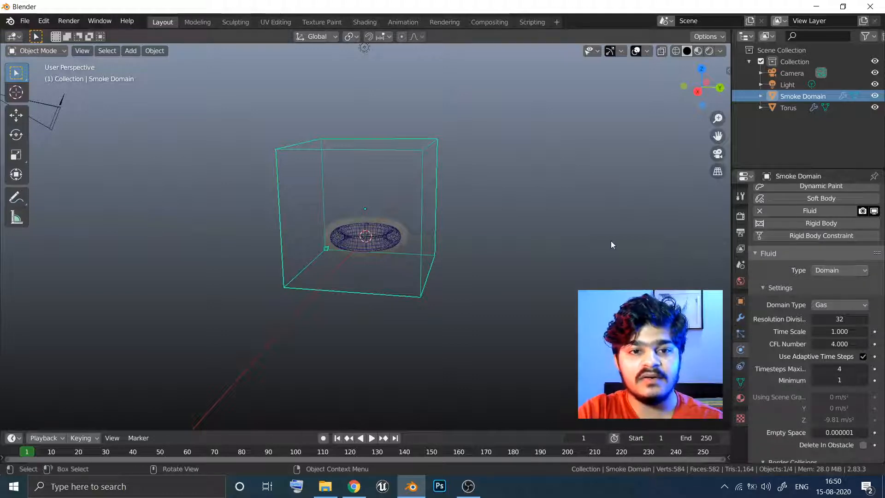
click(840, 270)
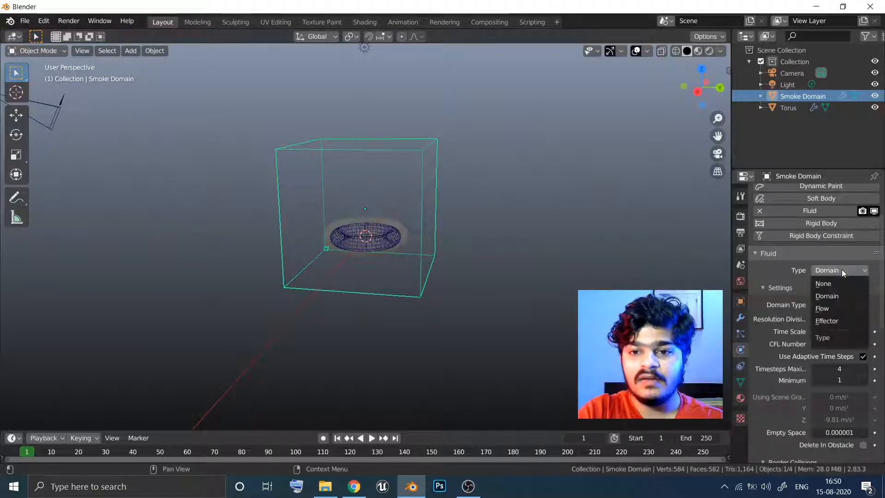
click(827, 295)
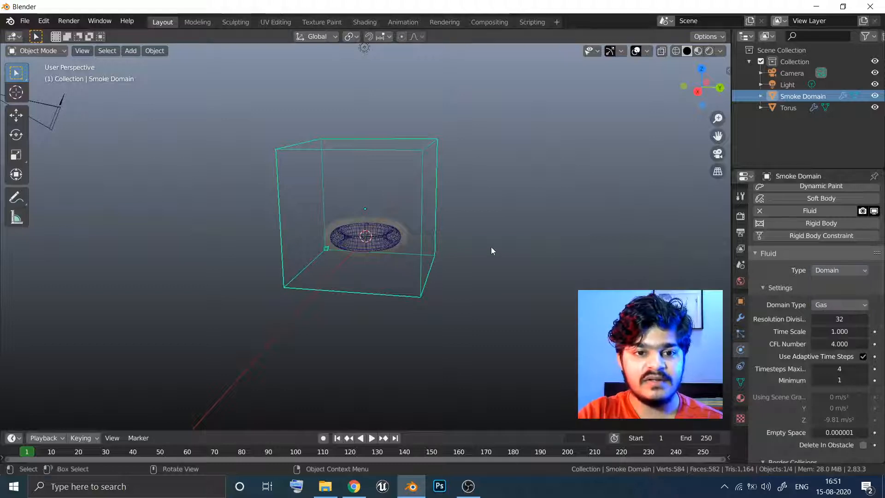
With the Smoke Domain selected, choose Gas as the domain type and set the resolution divisions to 30
click(388, 242)
click(422, 230)
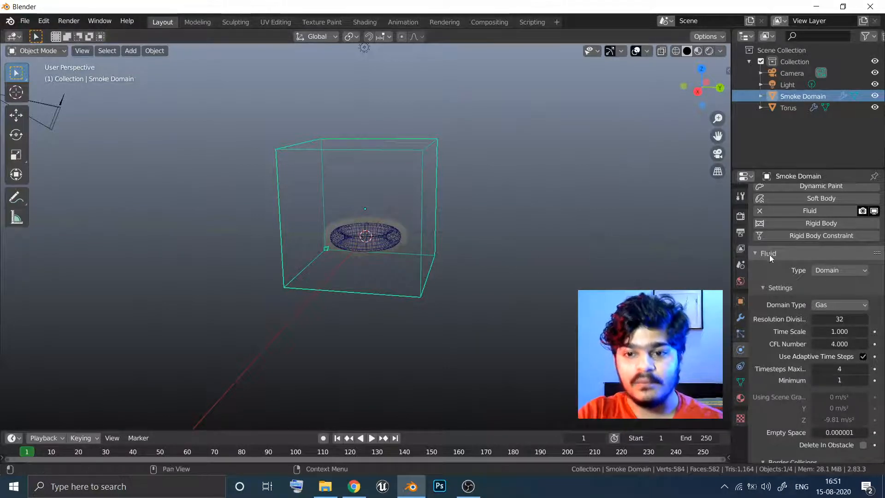
click(825, 305)
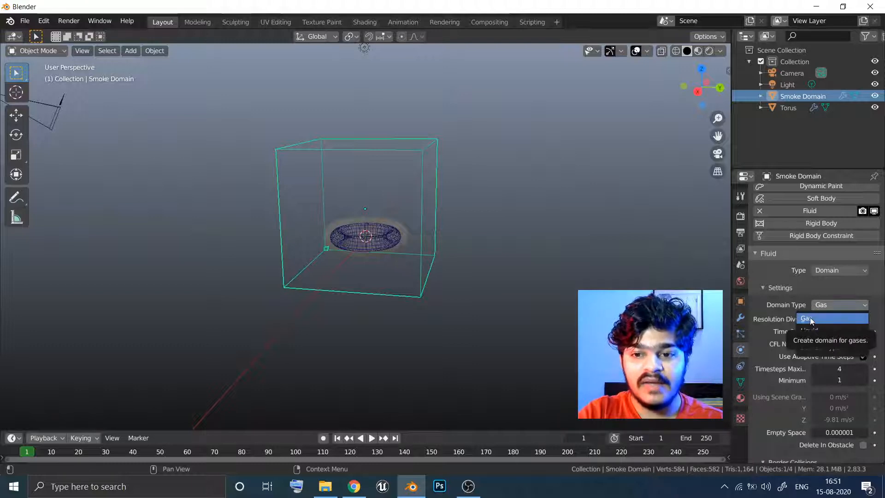
click(811, 317)
click(813, 319)
click(813, 319)
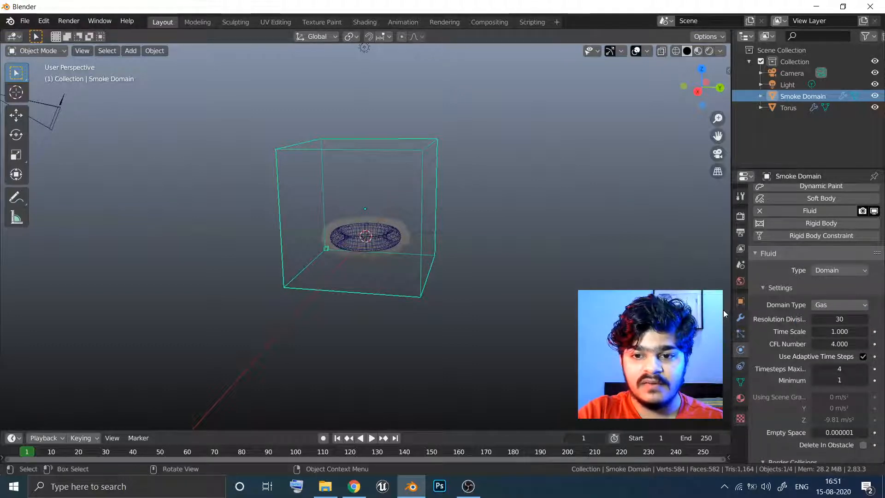
Widen the Properties editor to give the Smoke Domain's fluid settings more room
drag(730, 310, 688, 309)
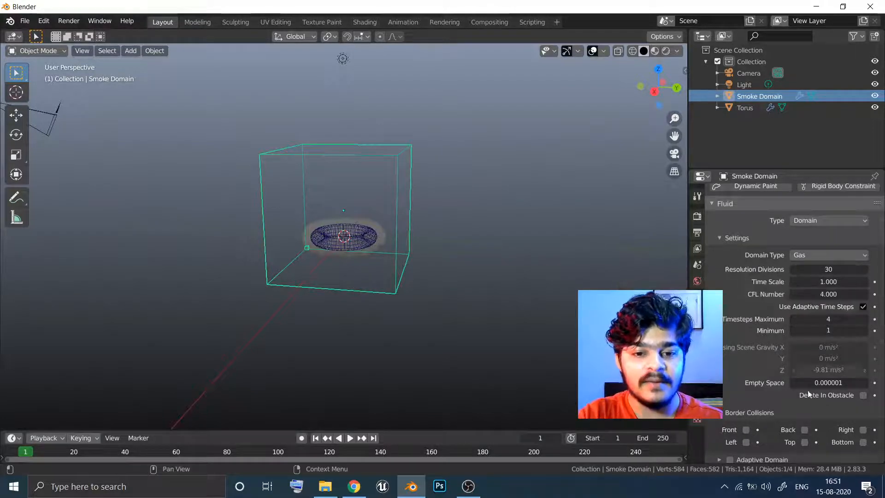
Switch to File Explorer, play the fire render 0001-0240.mp4 from the FireTest folder, and pause and close it after viewing
click(327, 489)
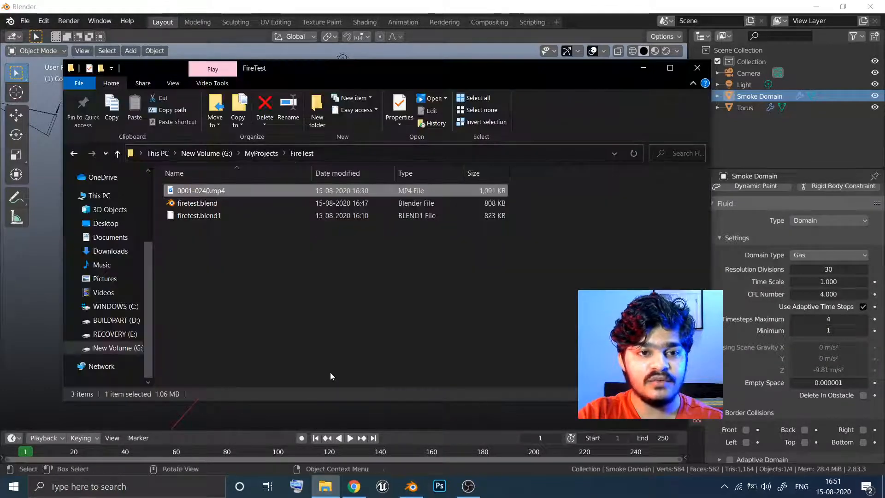
double_click(221, 191)
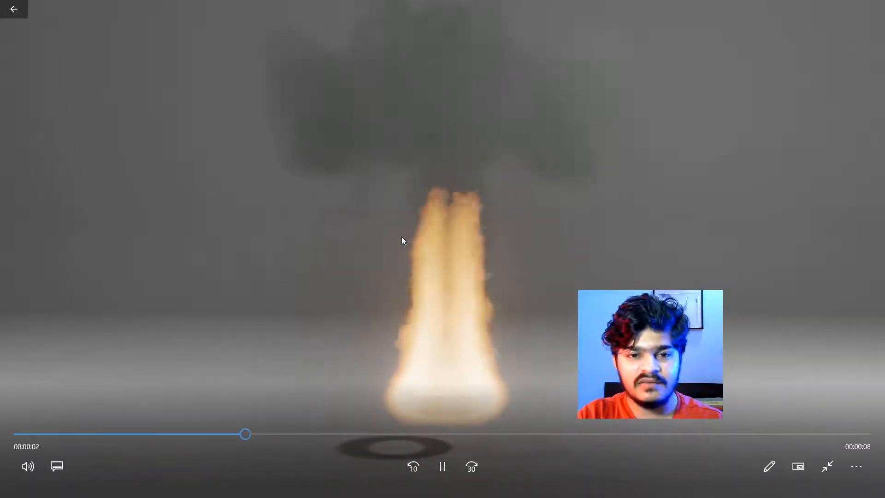
click(444, 224)
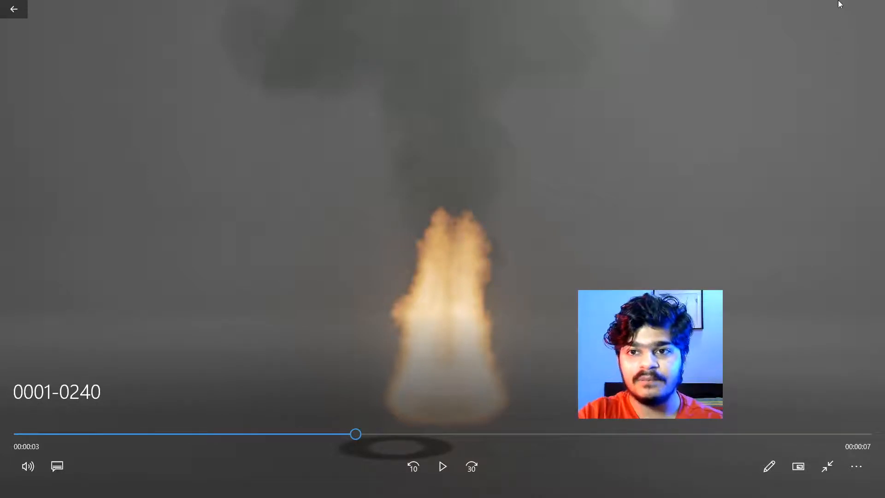
click(859, 11)
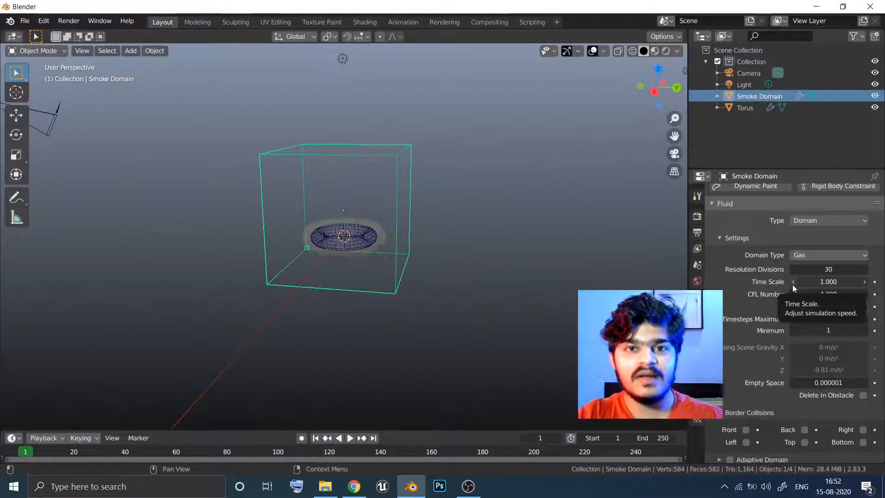
Collapse the Border Collisions settings and examine the Smoke Domain's Gas, Fire and Cache settings
middle_drag(749, 319, 747, 285)
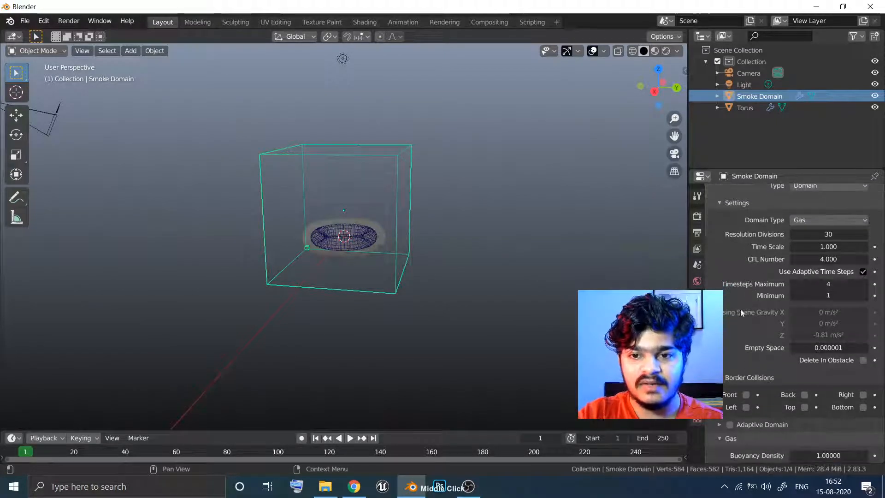
click(738, 373)
middle_drag(738, 369, 750, 267)
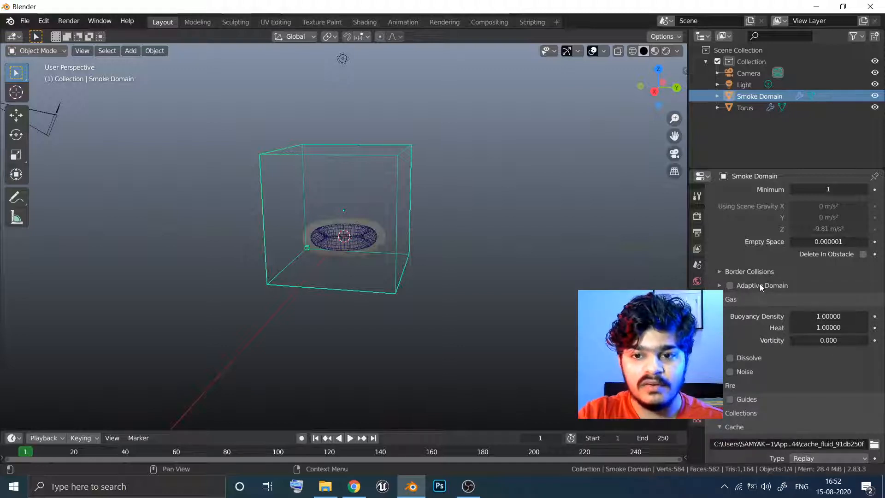
middle_drag(735, 302, 737, 279)
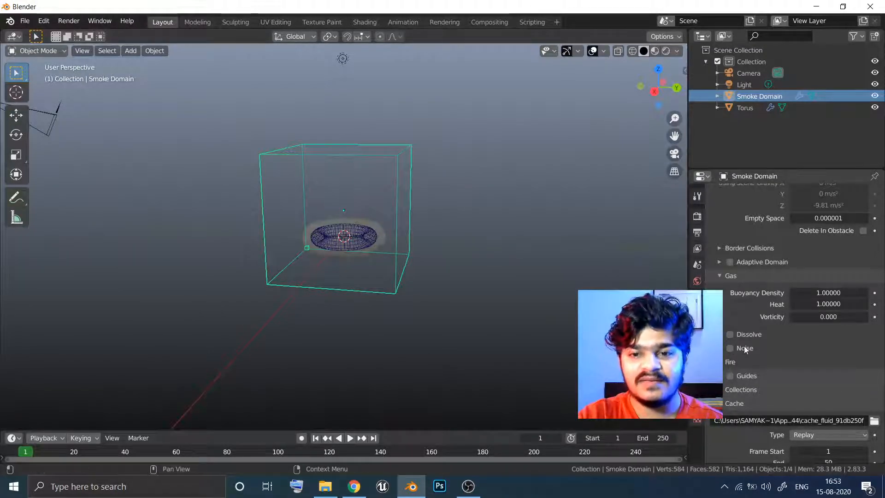
click(726, 361)
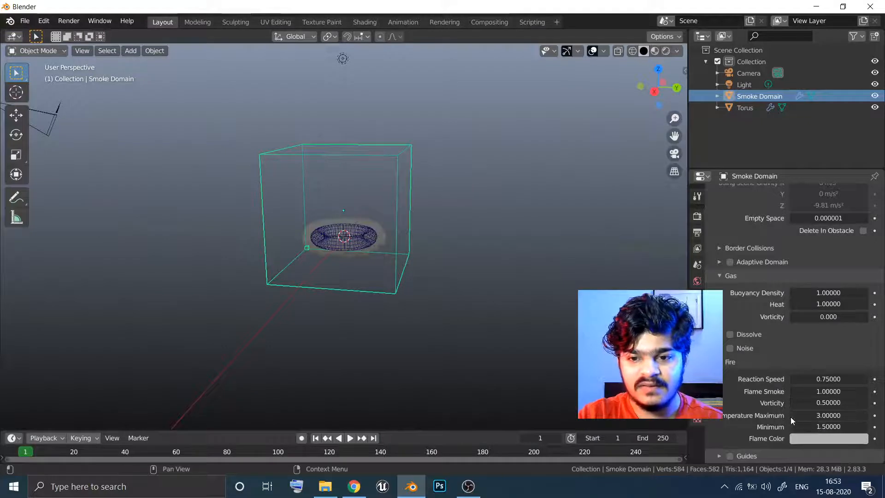
click(725, 362)
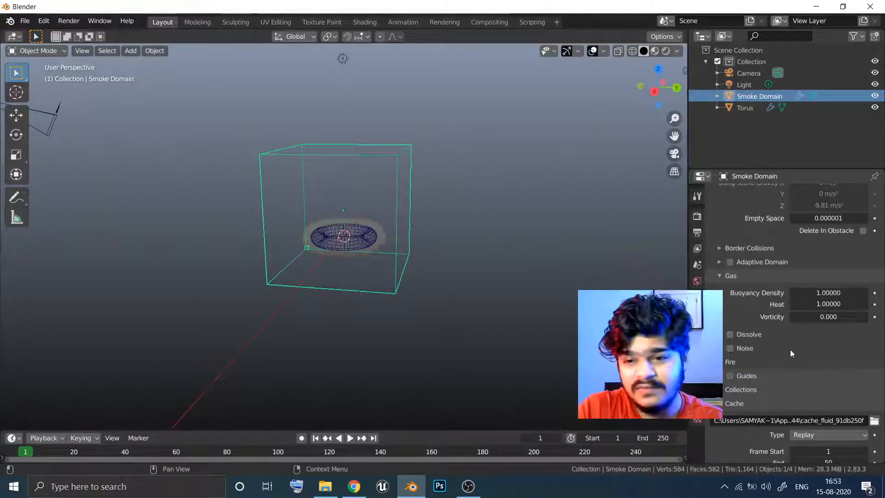
scroll(790, 353, down, 3)
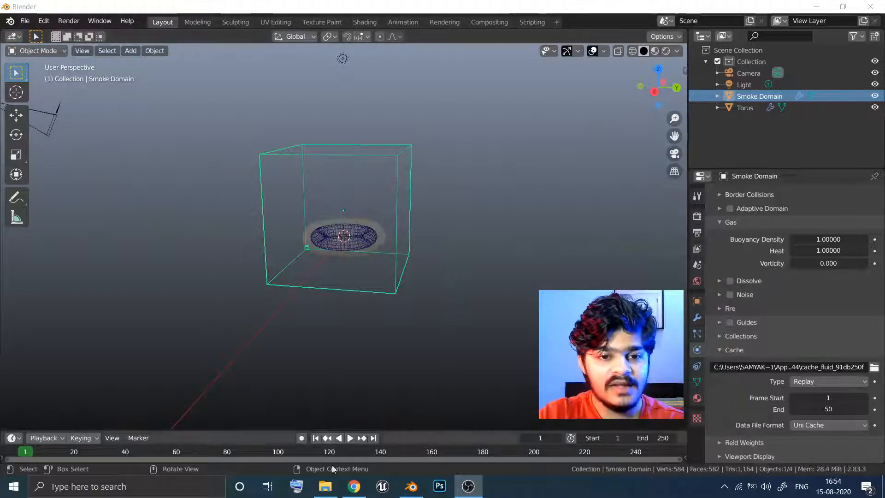
Play the smoke simulation several times from the first frame, stopping playback after each run
click(351, 437)
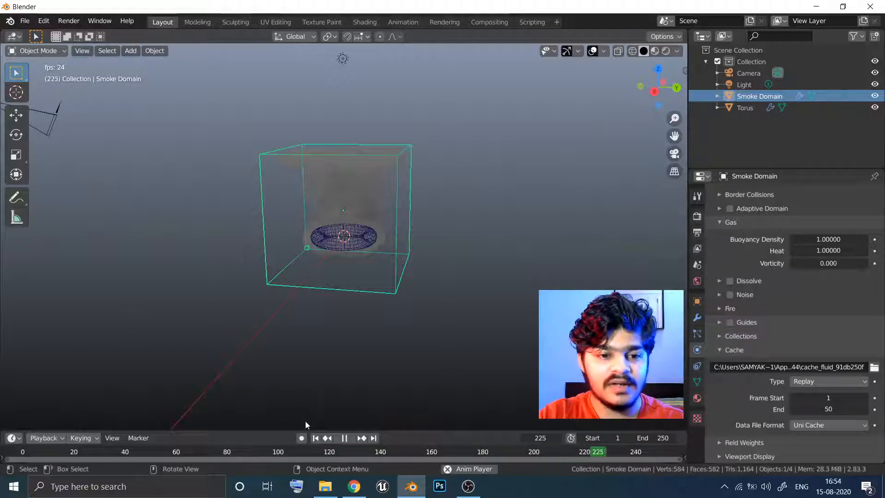
click(345, 438)
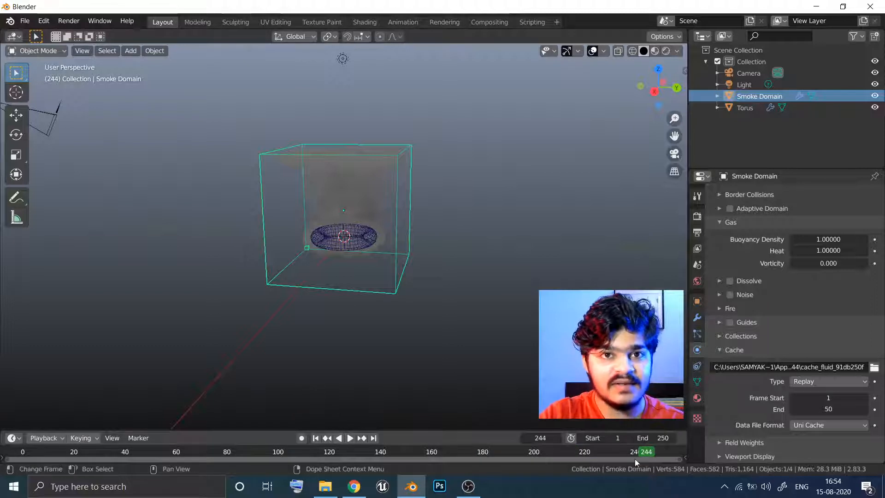
click(317, 438)
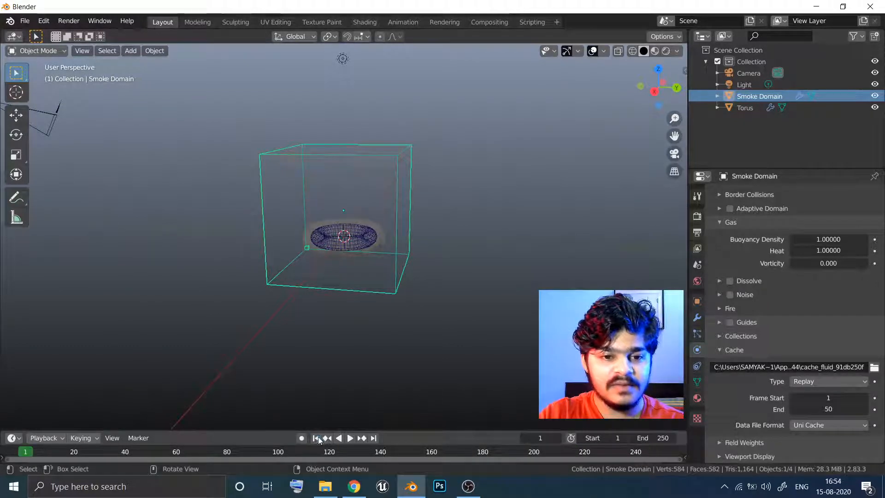
click(350, 439)
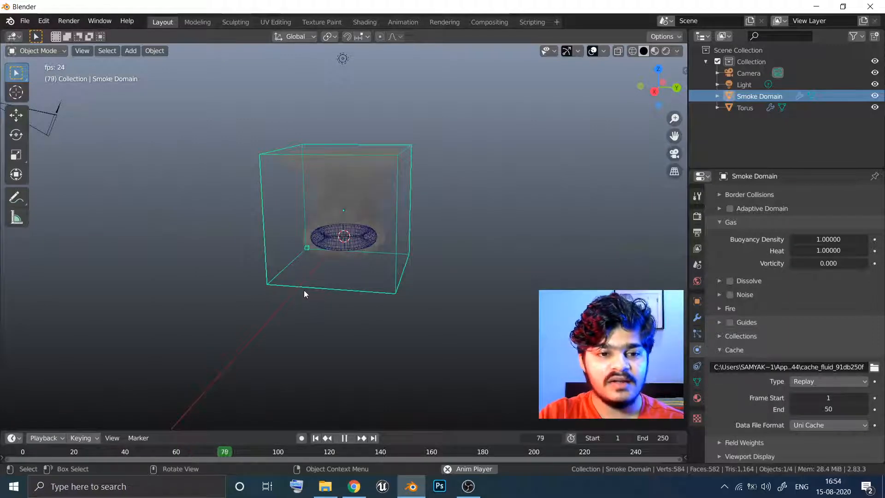
key(space)
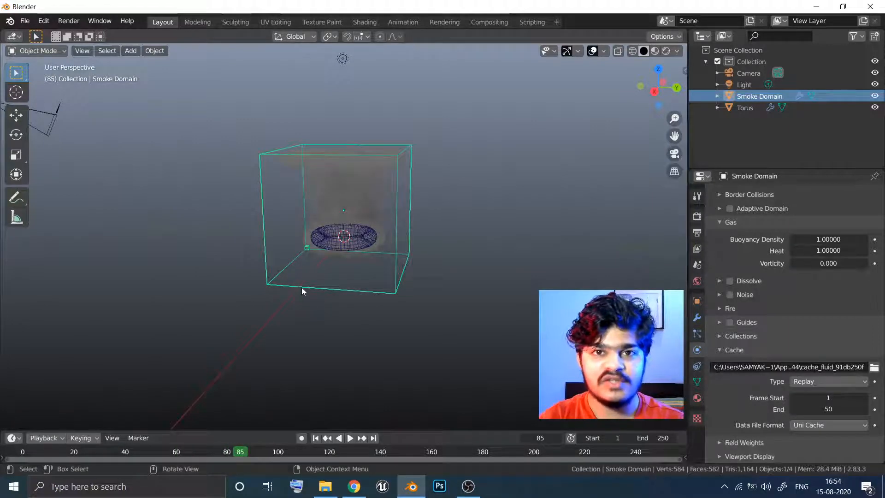
click(315, 438)
click(350, 438)
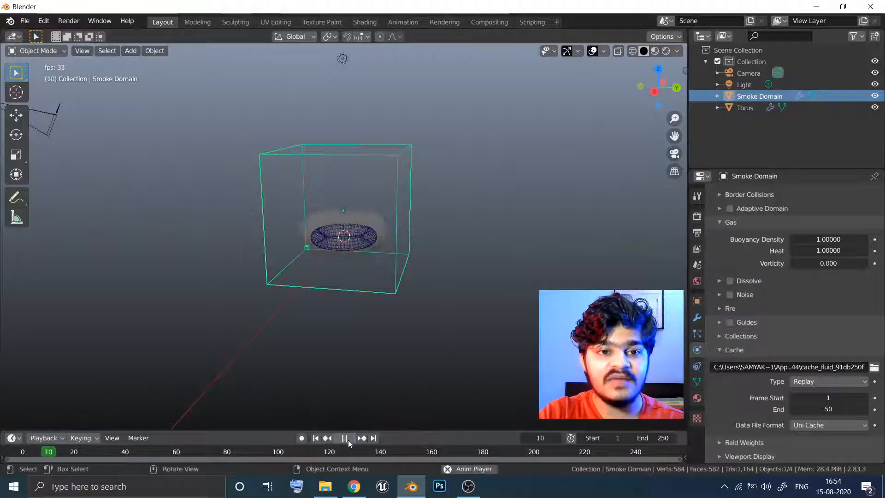
key(space)
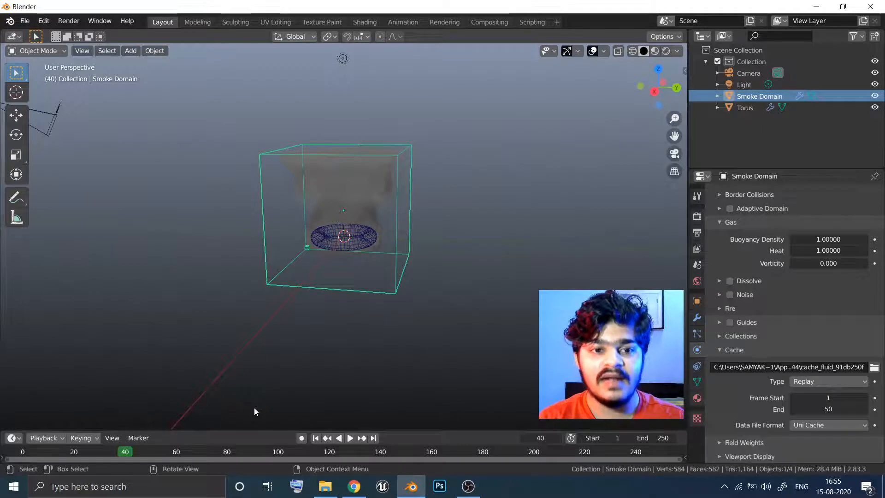
click(315, 438)
click(350, 438)
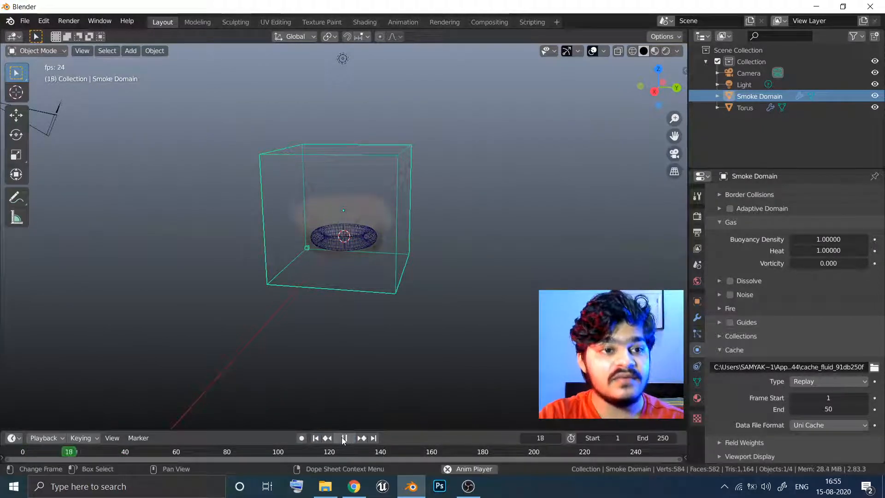
click(344, 438)
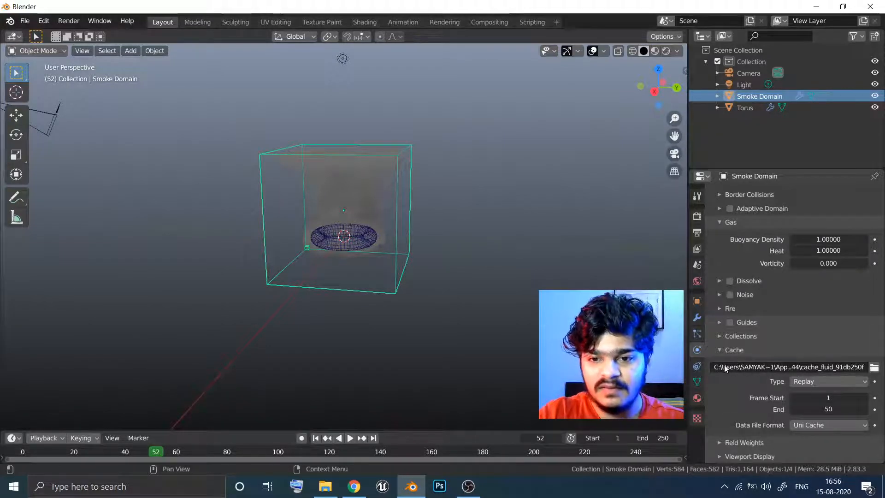
Inspect the contents of the Smoke Domain's cache folder and close the file browser without changing the path
click(875, 368)
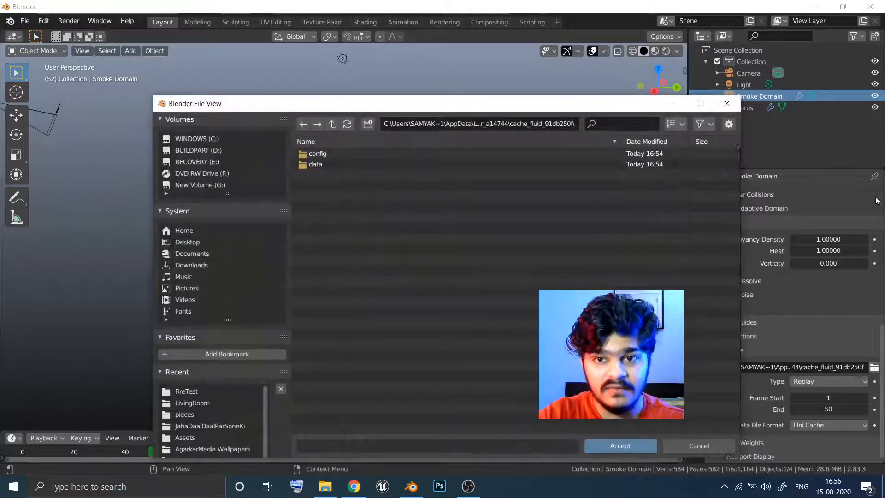
click(733, 106)
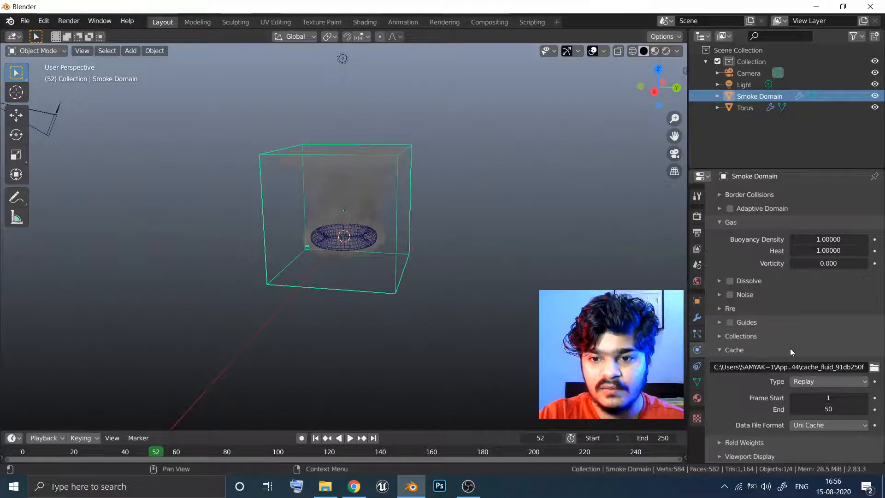
Try the Modular and Final cache types for the Smoke Domain and return the type to Replay
click(807, 382)
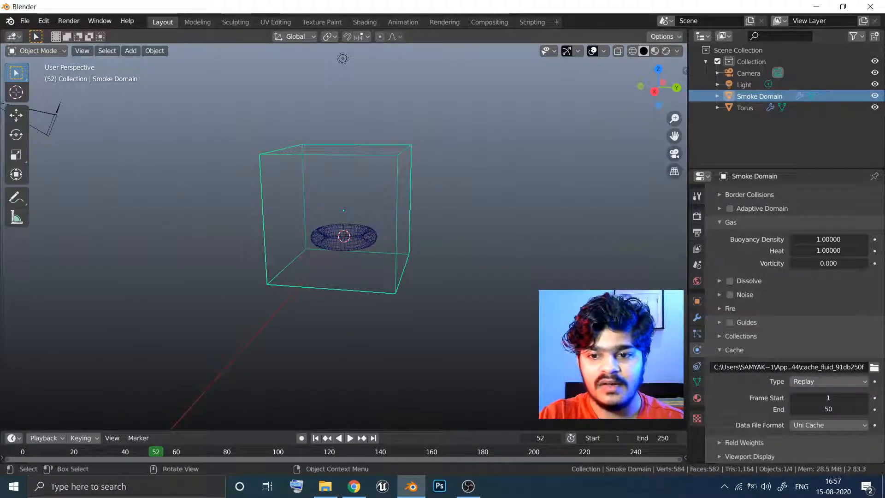
click(802, 381)
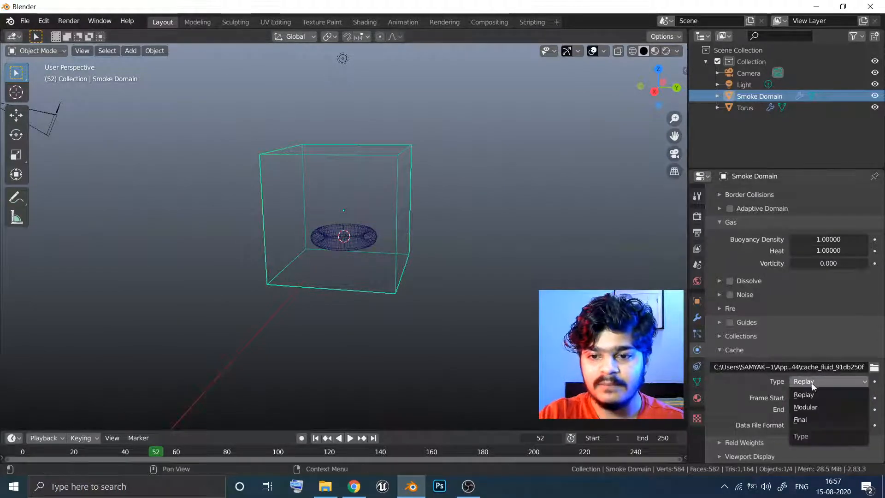
click(799, 405)
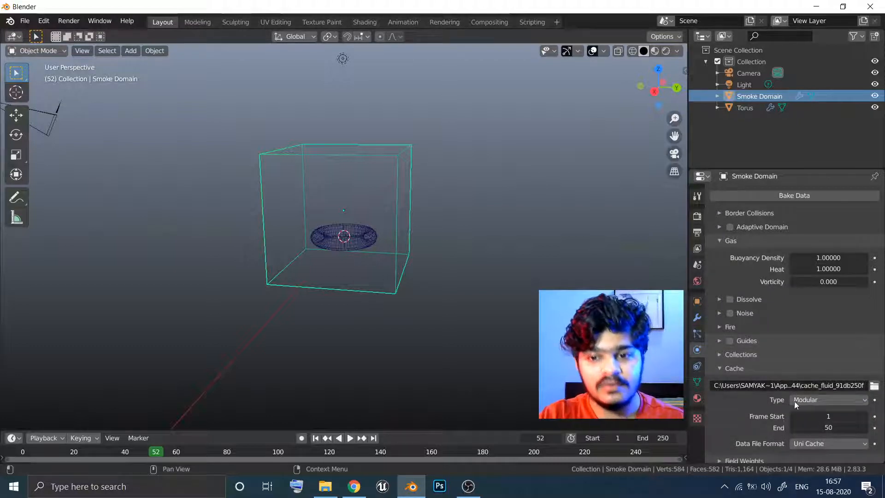
click(805, 399)
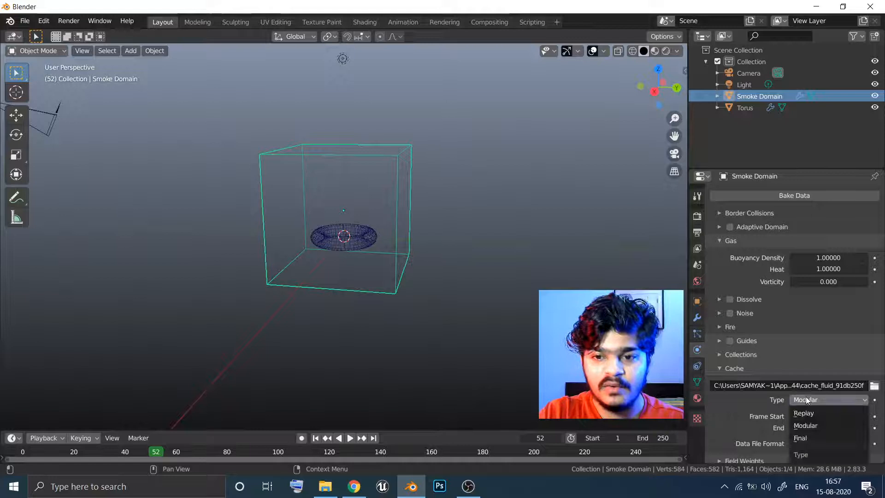
click(799, 439)
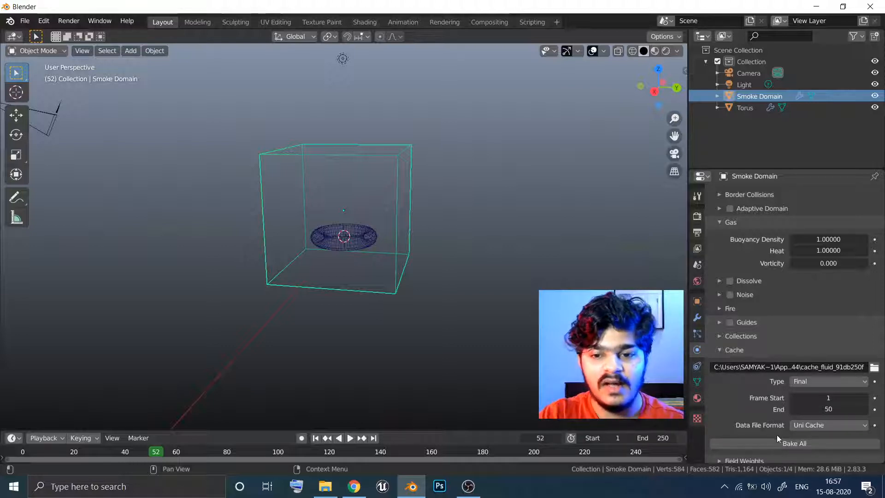
click(812, 381)
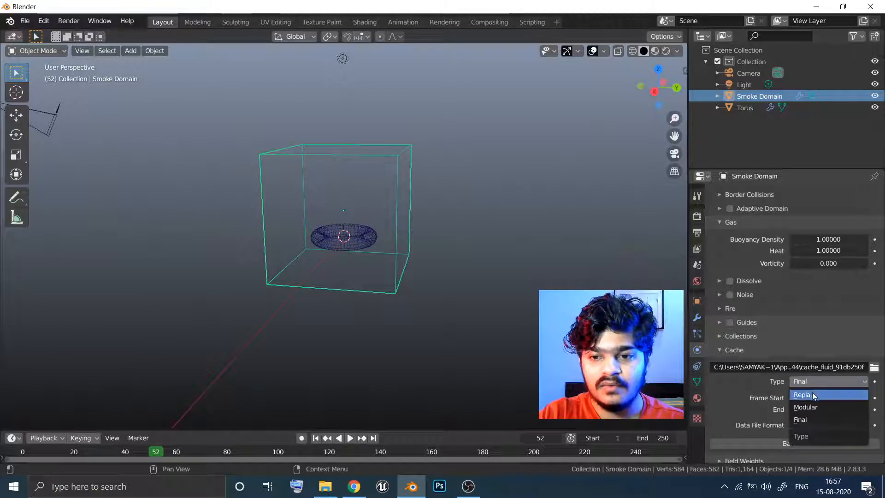
click(814, 395)
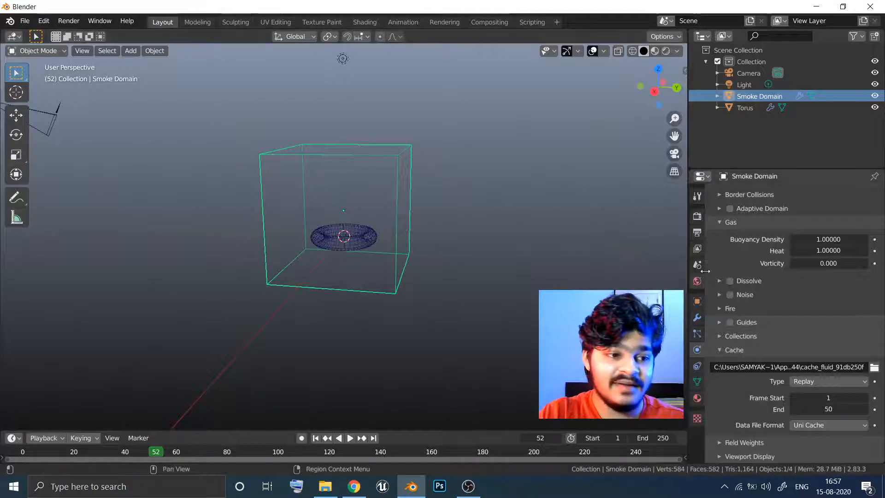
Return to the first frame and play the smoke simulation while reviewing the domain's resolution, gas and cache settings
middle_drag(737, 260, 729, 313)
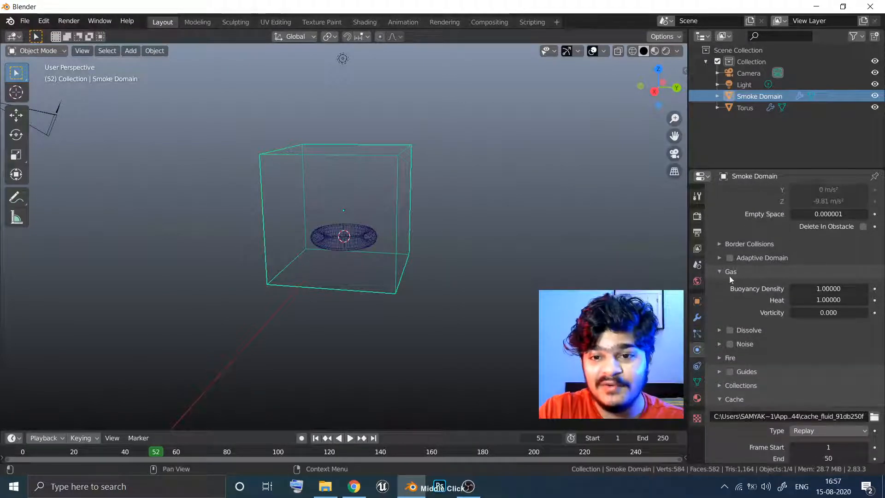
middle_drag(740, 228, 740, 278)
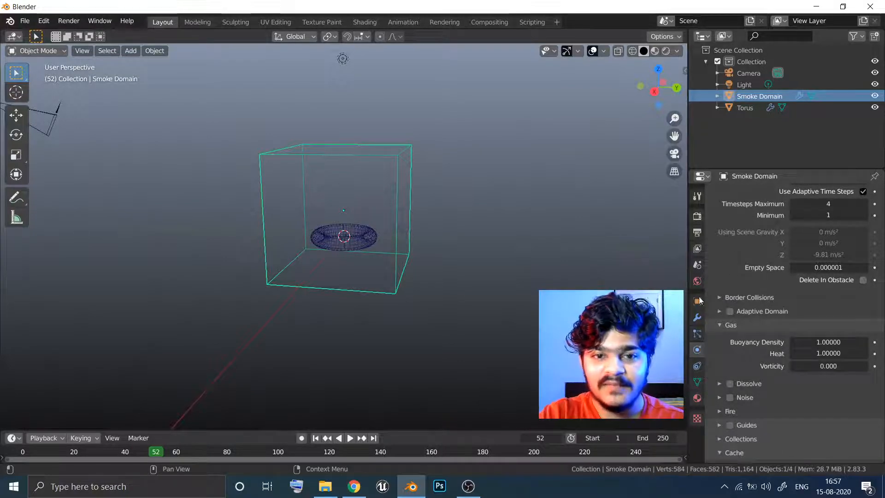
key(shift+Left)
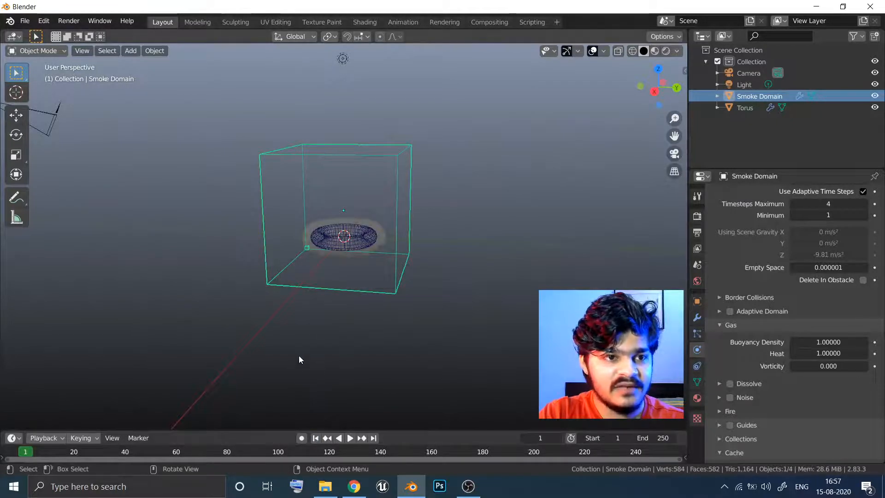
click(350, 437)
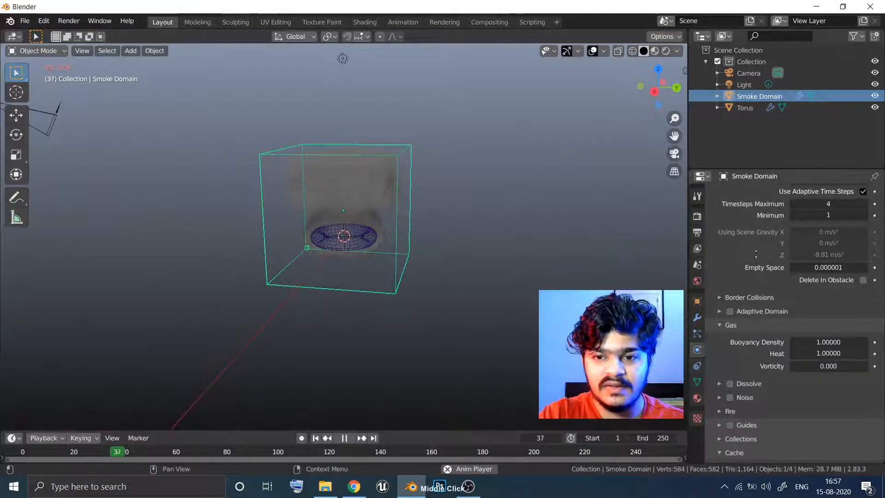
scroll(755, 325, up, 3)
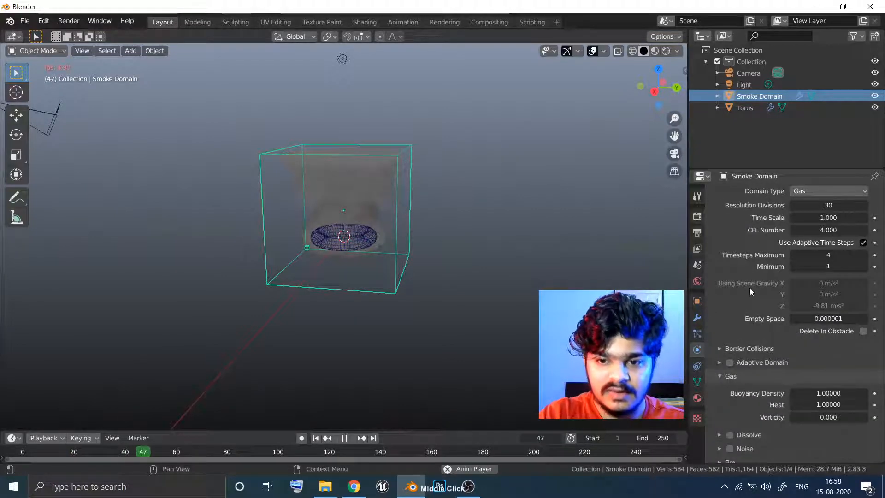
scroll(756, 387, down, 8)
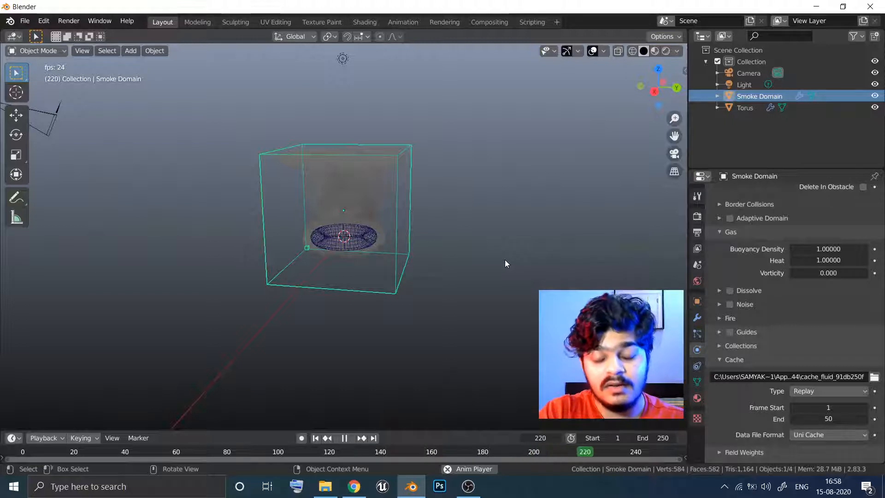
Stop playback and reset the Smoke Domain's cached simulation by switching the cache type to Modular and back to Replay
key(space)
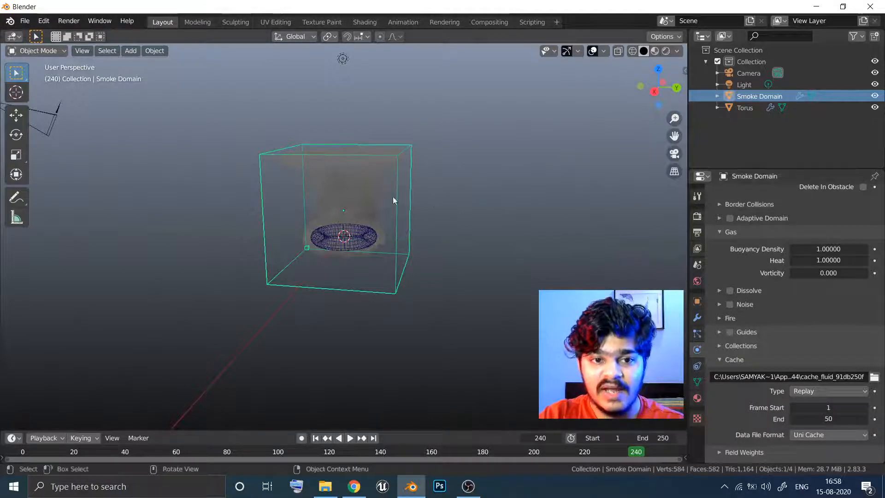
click(802, 391)
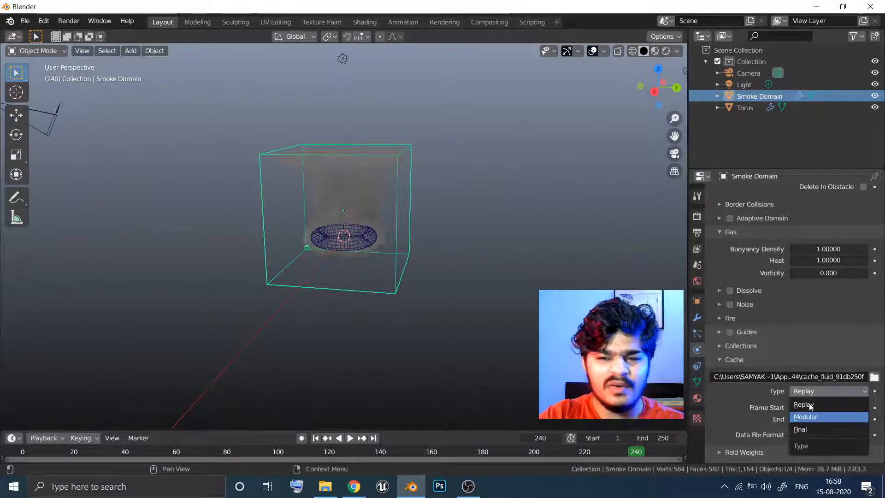
click(806, 416)
click(812, 407)
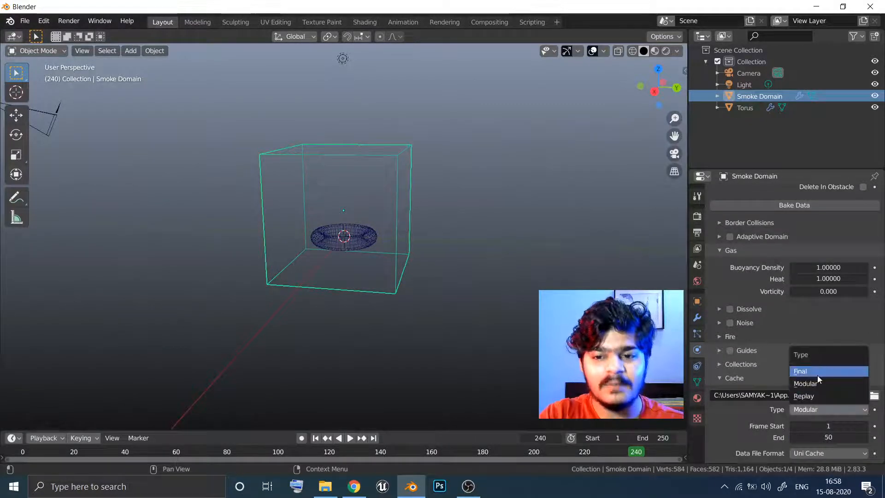
click(808, 396)
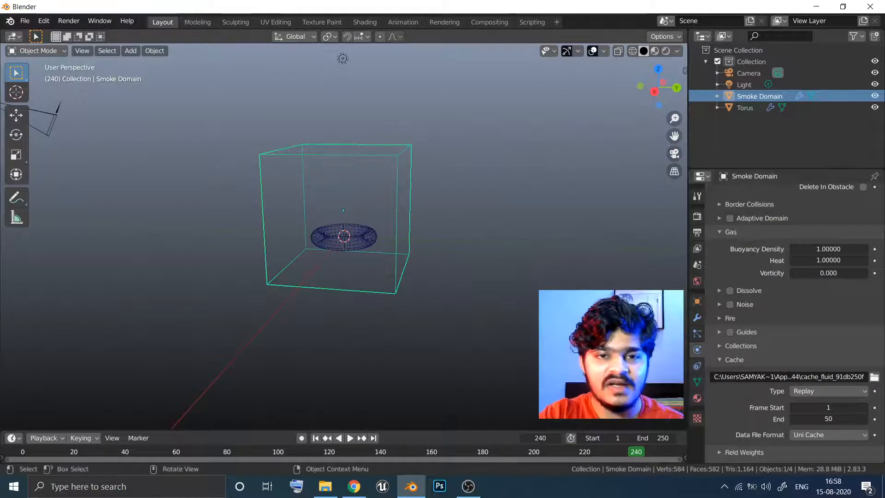
Play the smoke simulation from the first frame, check the smoke against the domain's top boundary, and stop playback
click(316, 437)
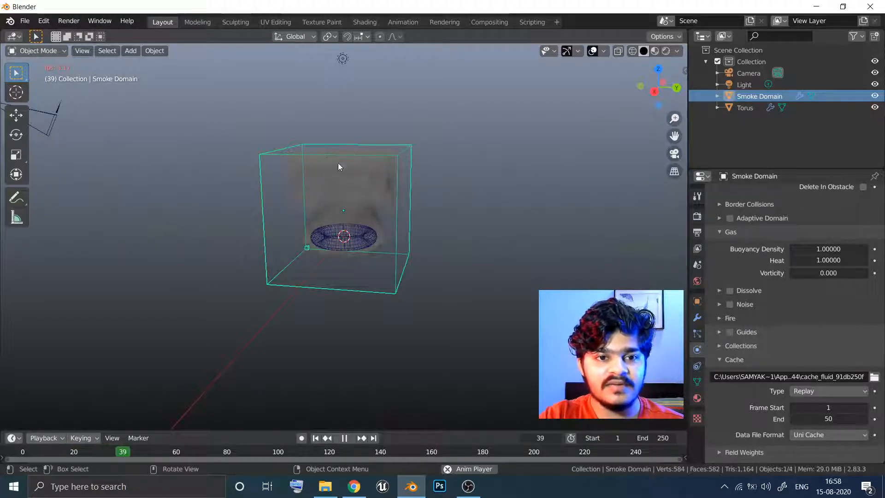
mouse_move(333, 178)
middle_down()
mouse_move(343, 163)
mouse_move(346, 172)
middle_up()
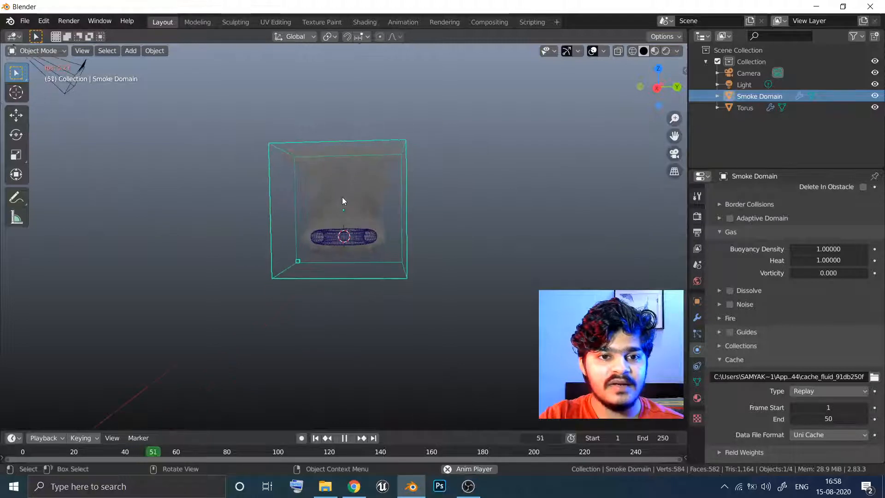
key(space)
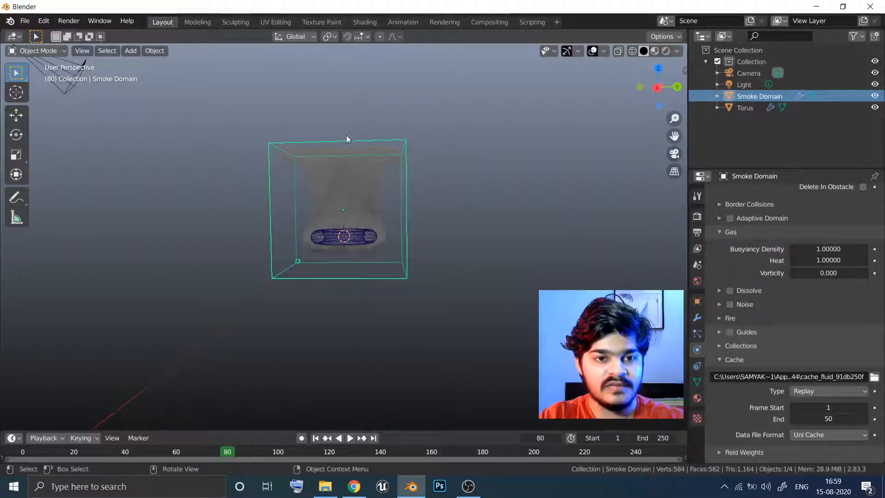
Scale the Smoke Domain along the global Z axis to make it more than twice as tall
key(s)
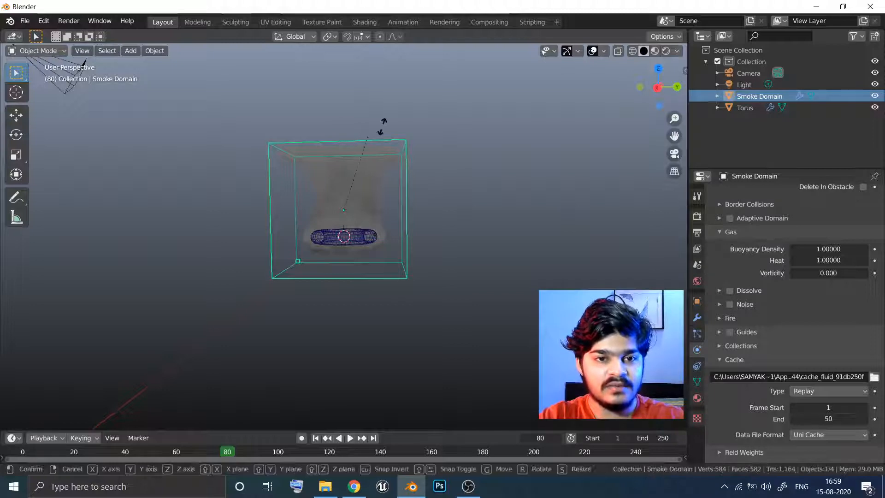
key(z)
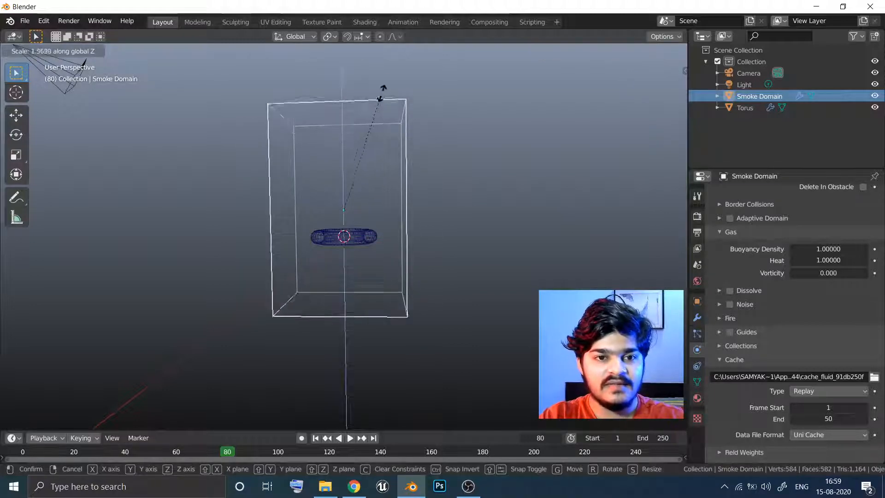
click(388, 48)
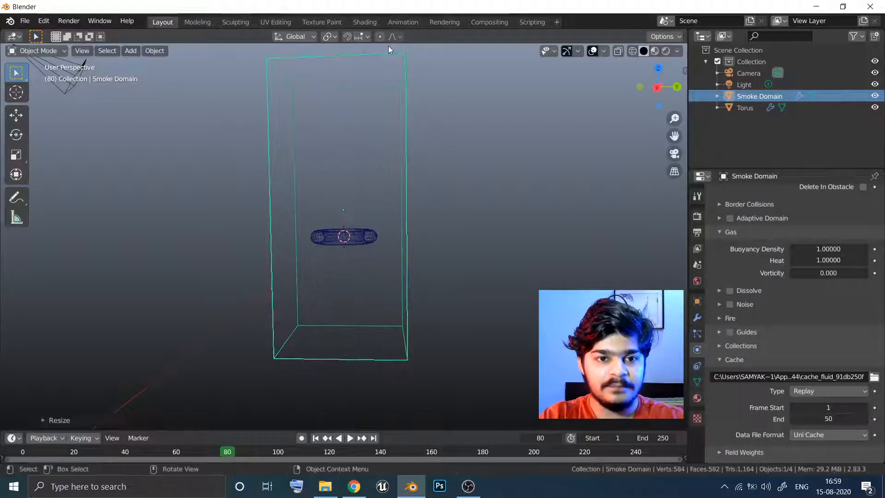
Move the Smoke Domain up along the global Z axis so the torus sits near its base
key(g)
key(z)
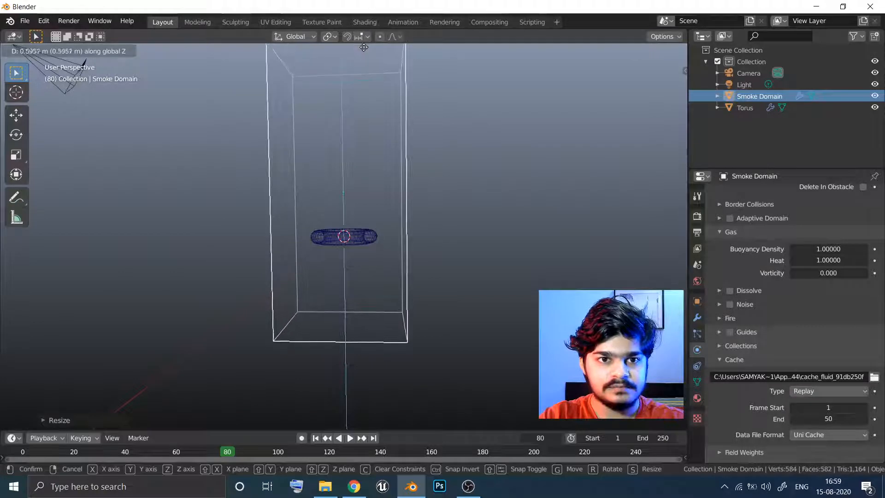
click(364, 40)
key(g)
key(z)
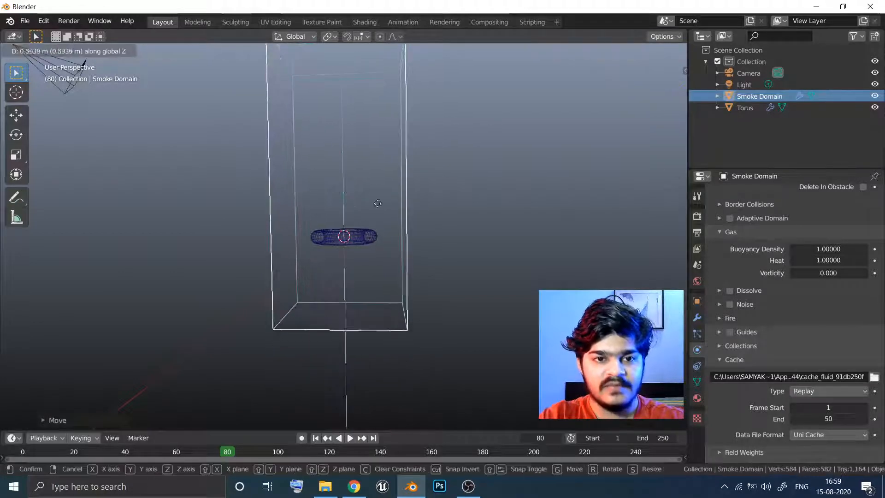
click(376, 164)
middle_drag(376, 163, 385, 211)
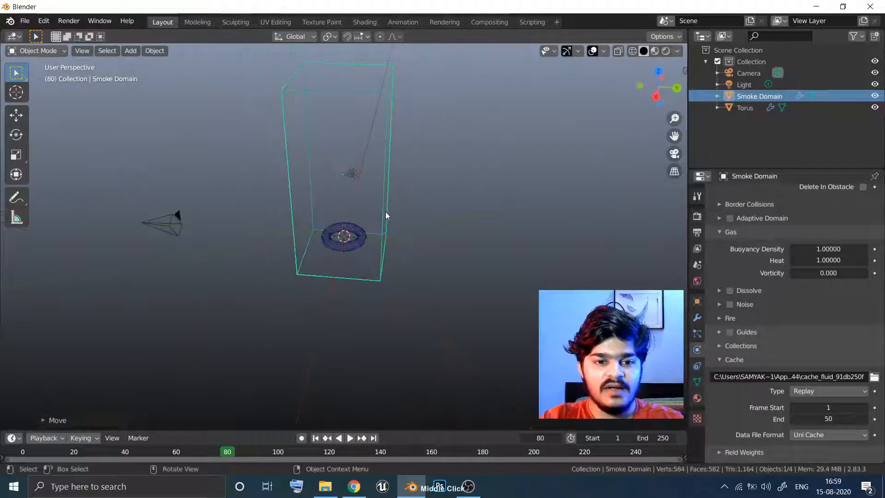
Play the simulation in the taller domain from the first frame, view the smoke from the side, and stop playback
click(315, 437)
click(350, 438)
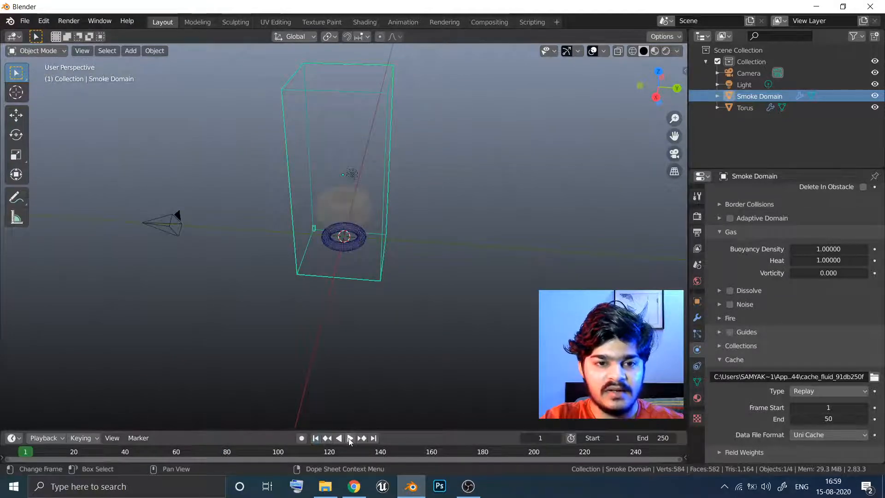
middle_drag(352, 416, 372, 347)
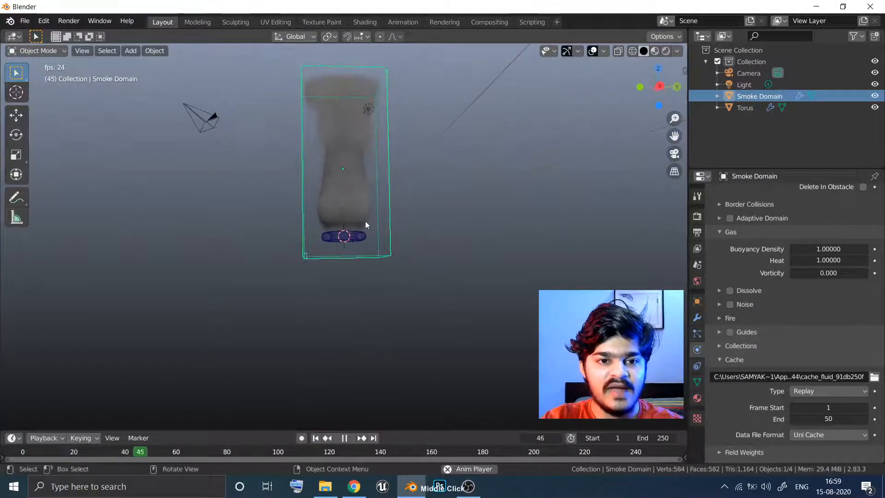
mouse_move(353, 209)
middle_down()
mouse_move(345, 222)
mouse_move(353, 221)
middle_up()
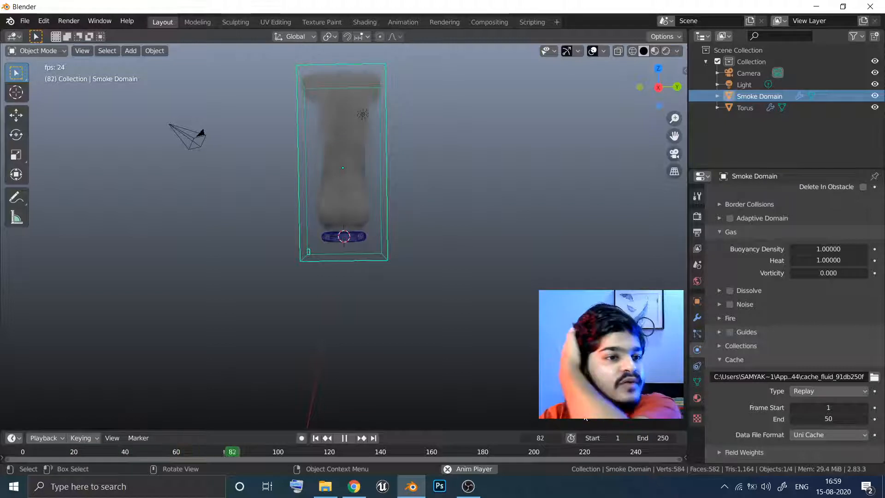
key(space)
Reset the stretched domain's cache by changing its type to Modular and returning it to Replay
click(816, 391)
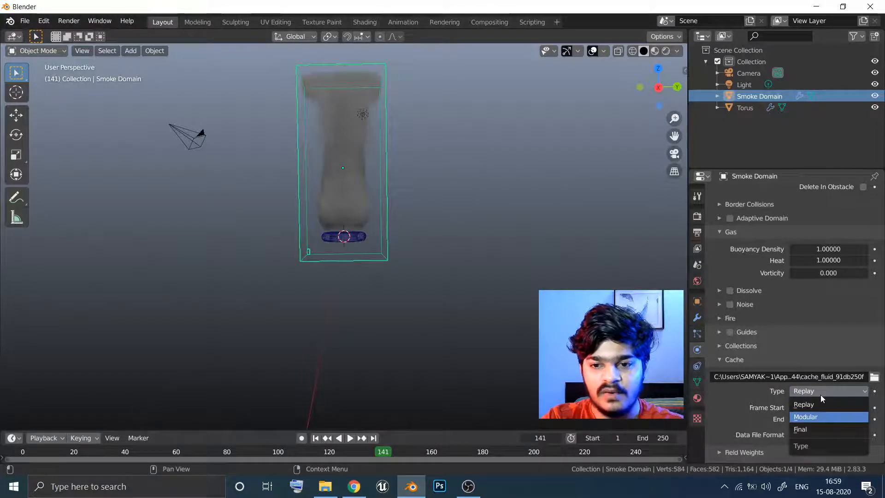
click(812, 417)
click(813, 409)
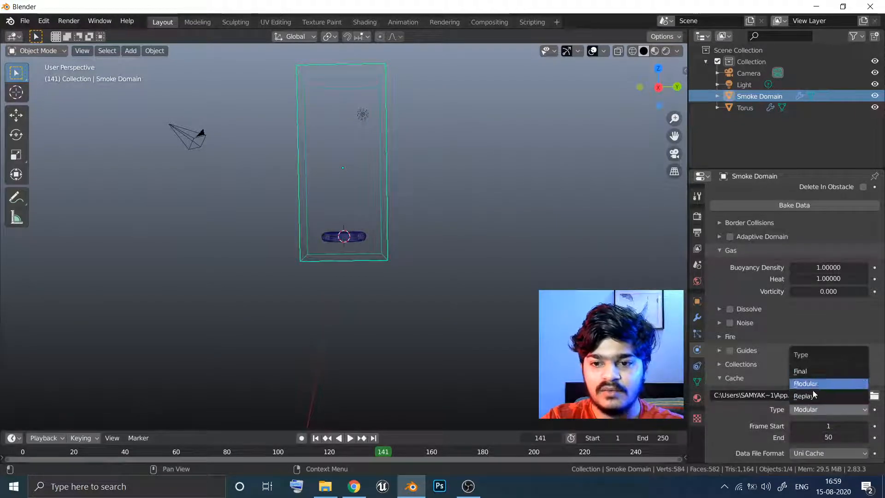
click(812, 390)
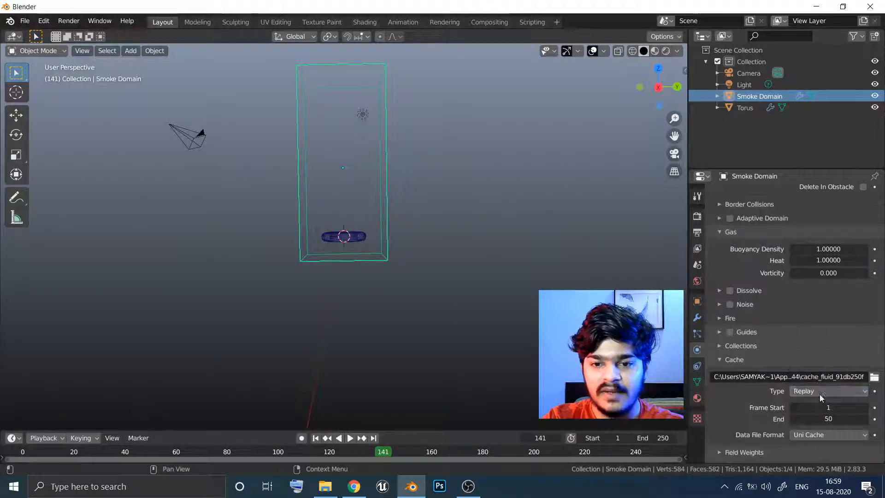
Run the simulation again from the first frame, examine the rising smoke from several angles, and stop playback
click(316, 437)
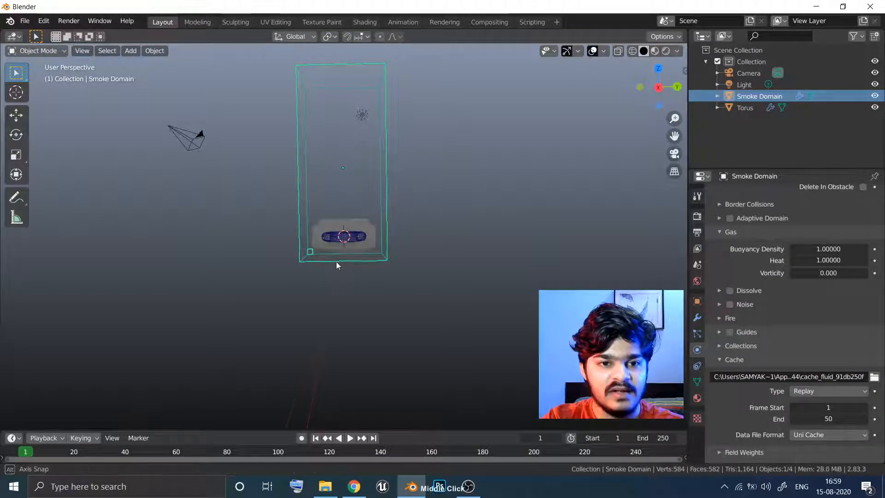
middle_drag(336, 261, 362, 223)
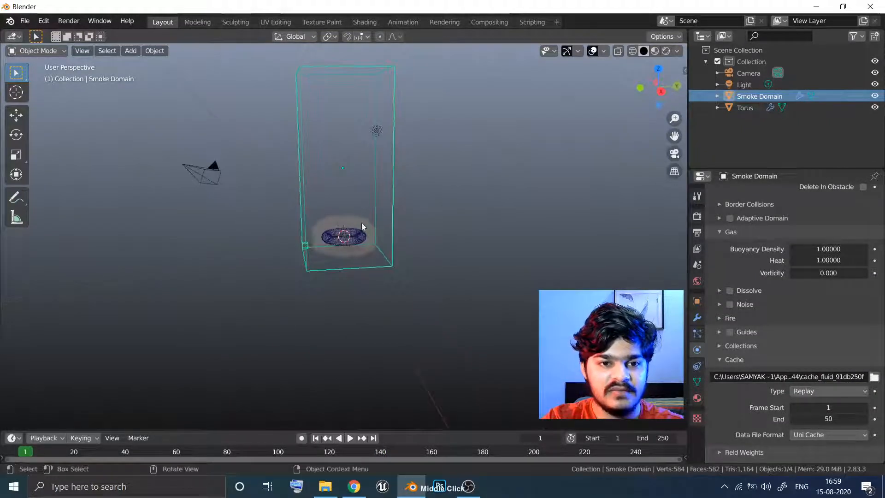
click(350, 438)
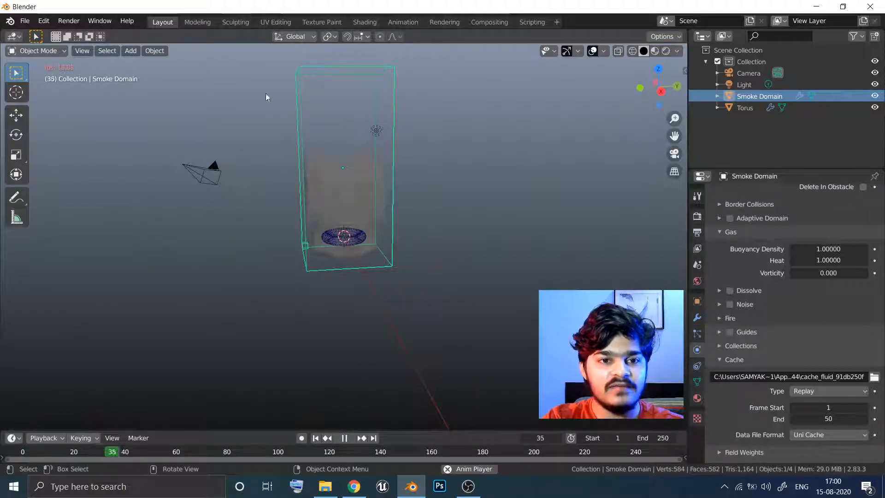
middle_drag(272, 99, 330, 116)
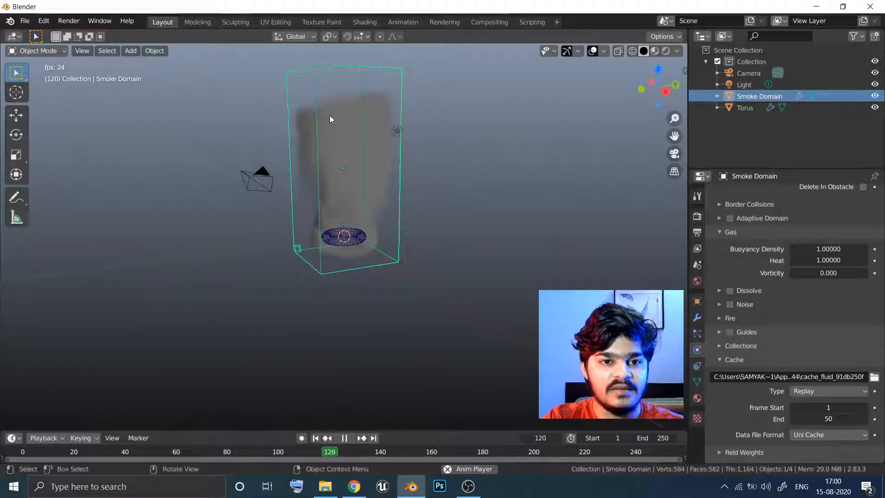
key(space)
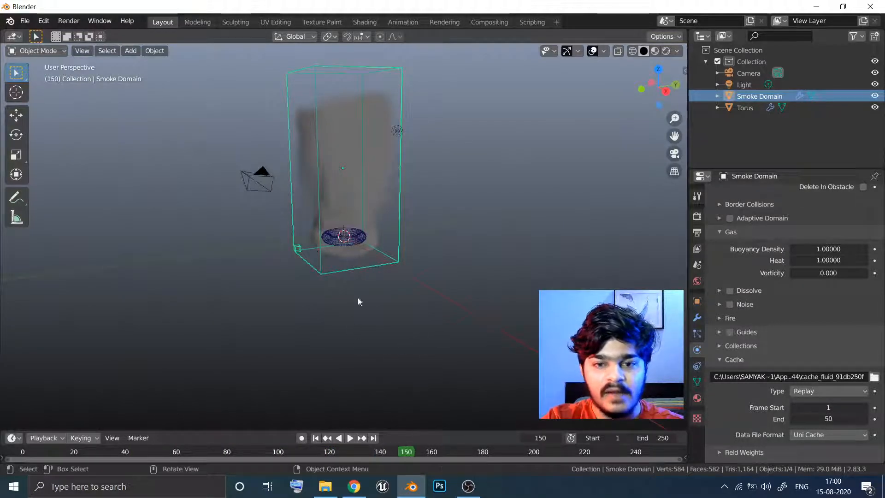
middle_drag(355, 214, 332, 198)
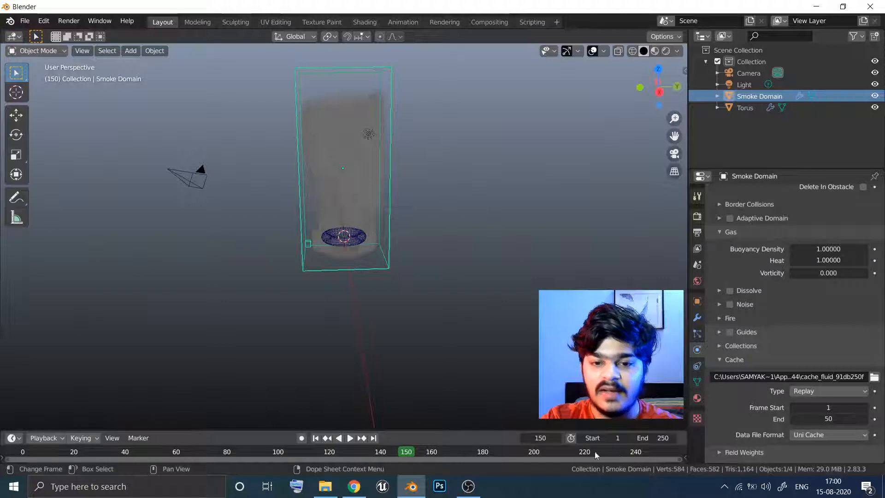
Set the Smoke Domain's cache end frame to 24*5 (120) and the timeline's end frame to 120
click(824, 417)
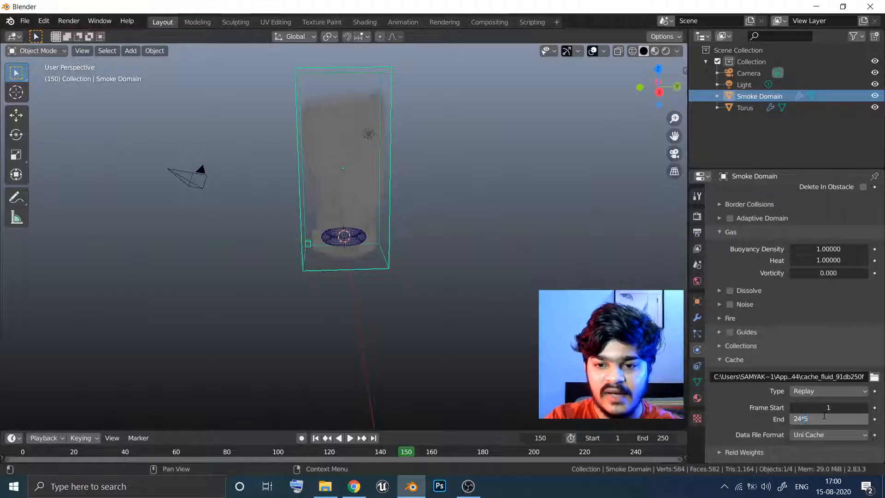
key(Return)
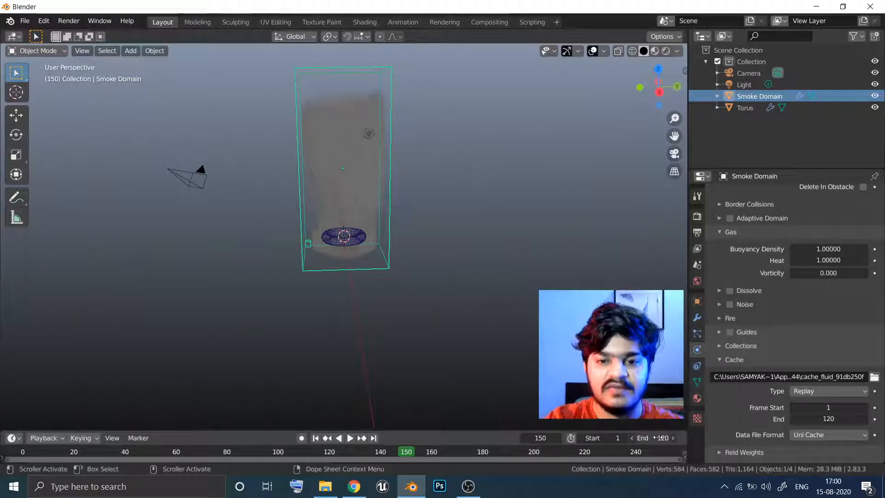
Check the FireTest project folder in File Explorer and close its window
click(325, 486)
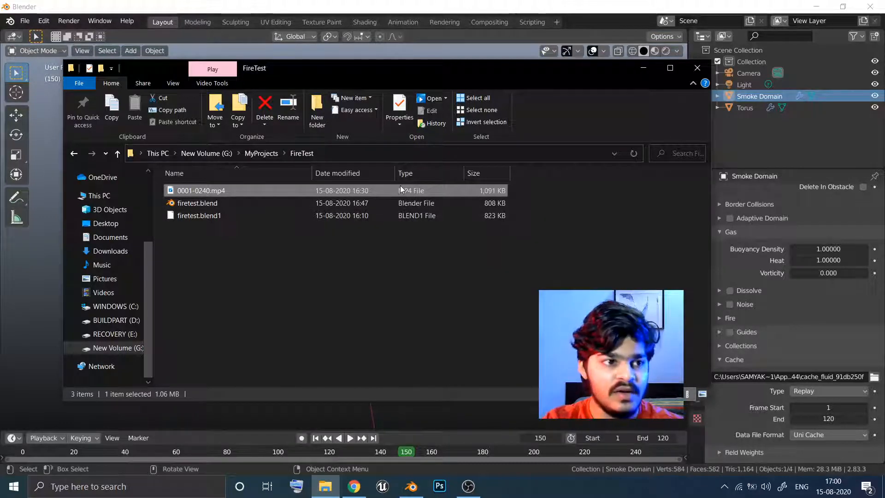
click(694, 68)
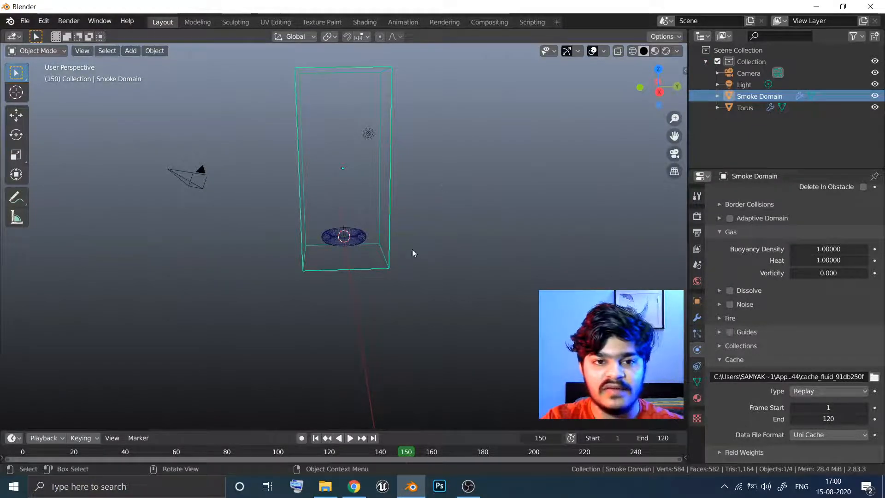
Return to frame 1 and reset the Smoke Domain's cache by switching its type to Modular and back to Replay
click(355, 239)
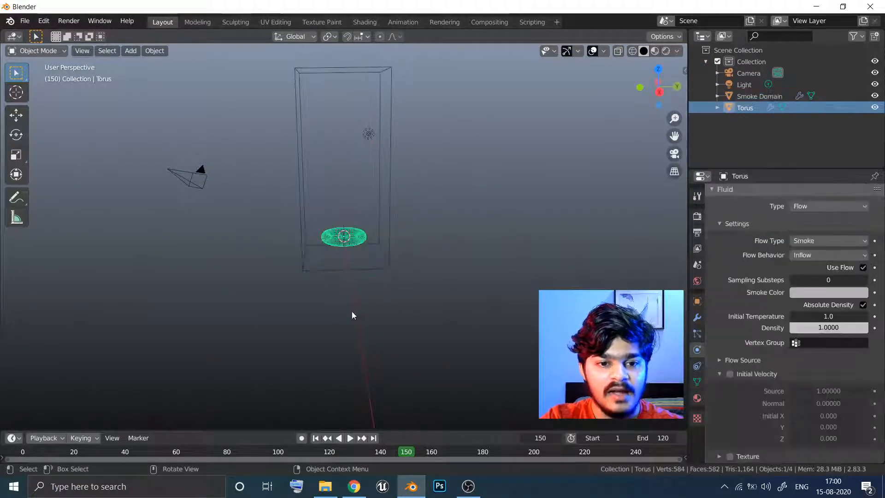
click(315, 438)
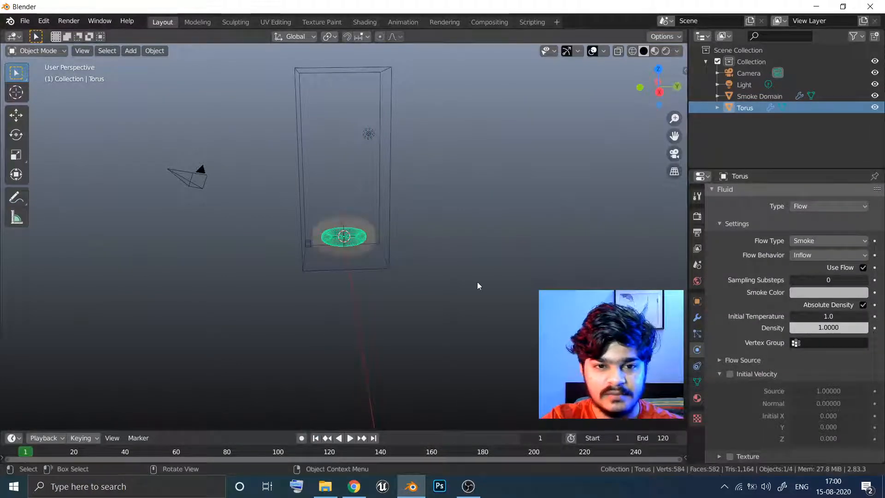
click(361, 270)
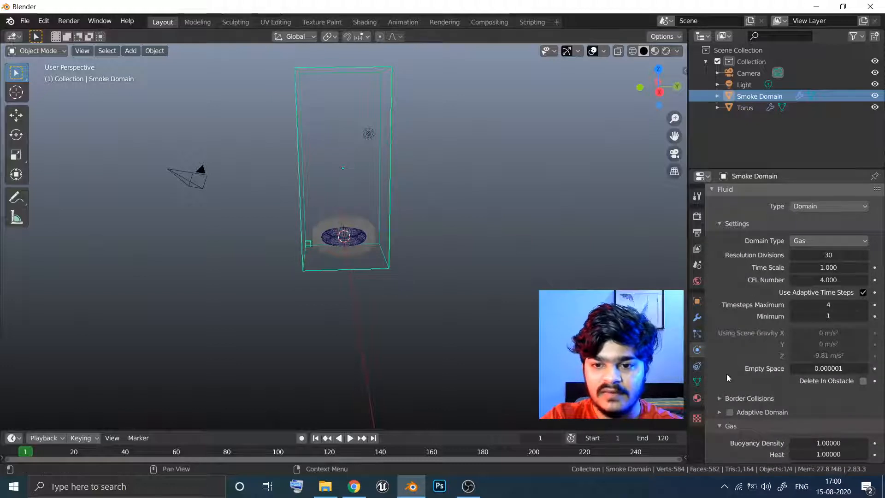
middle_drag(729, 379, 735, 244)
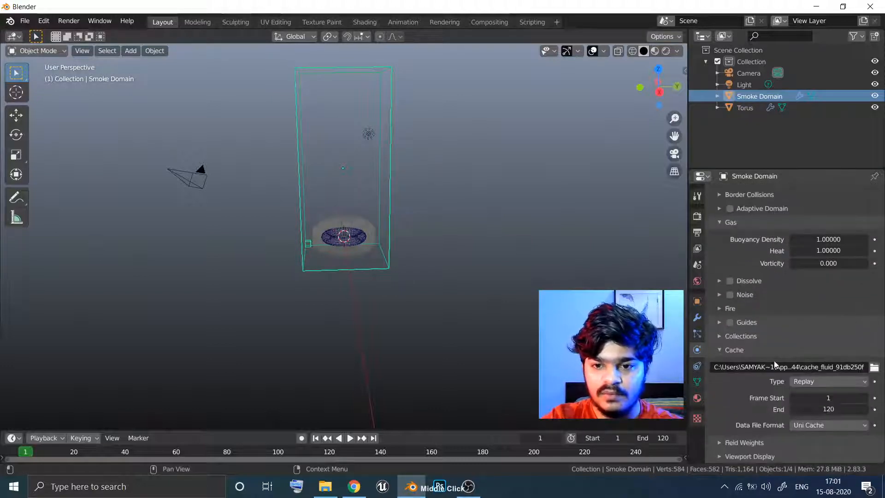
click(829, 381)
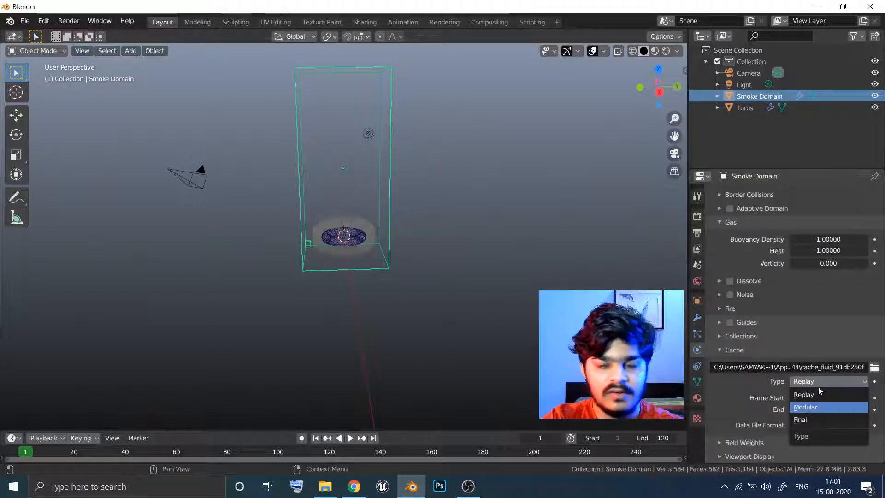
click(819, 407)
click(819, 398)
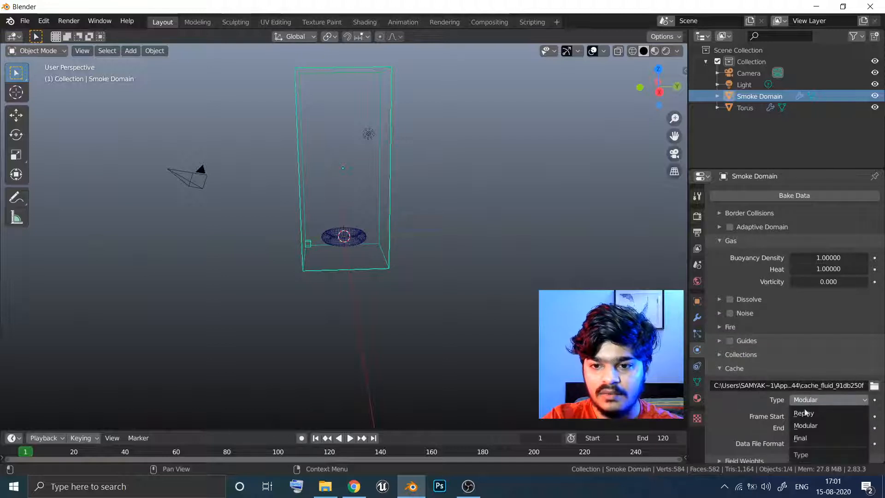
click(811, 411)
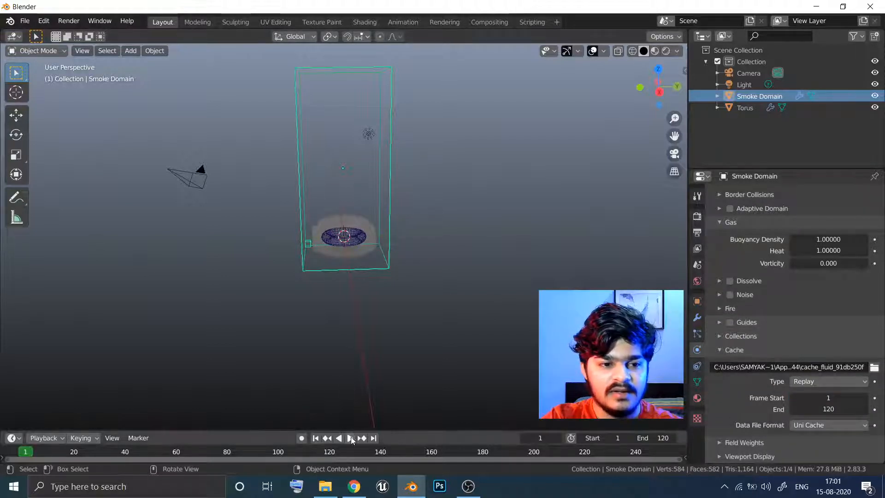
Play the simulation over the 120-frame range, examine the smoke from another angle, and stop playback
click(351, 438)
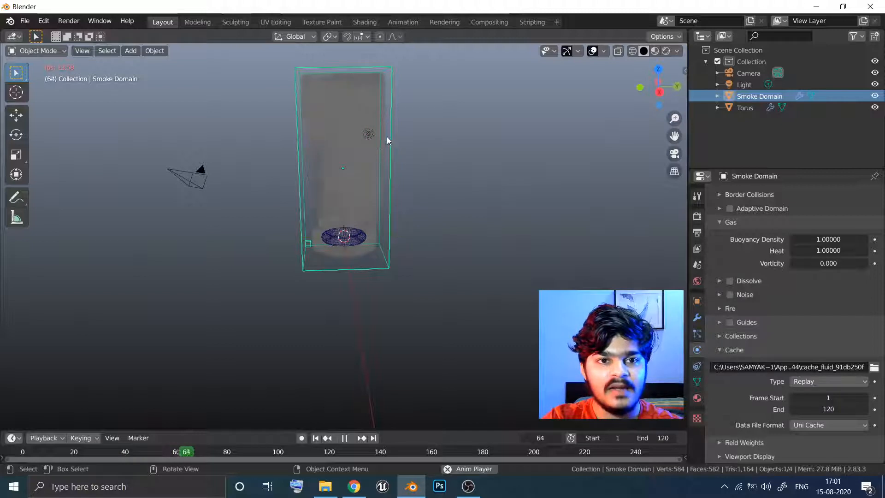
middle_drag(350, 109, 371, 120)
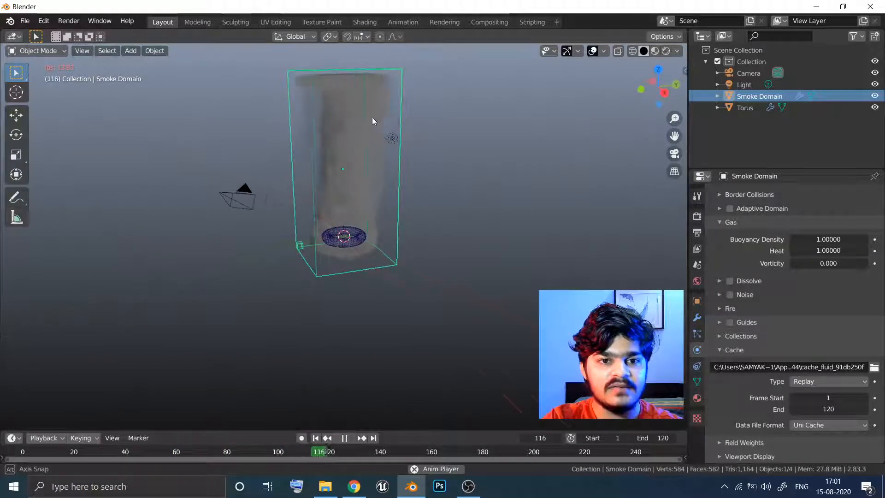
key(space)
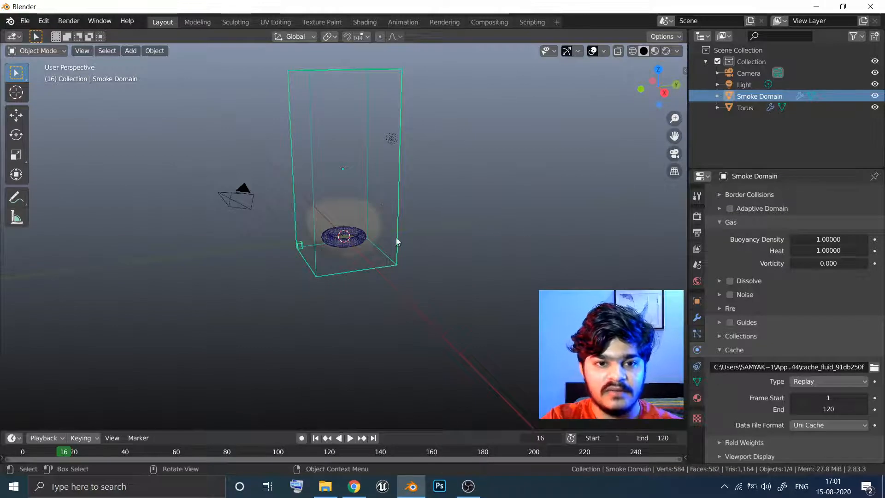
Set the torus's fluid Flow Type to Fire + Smoke
click(355, 240)
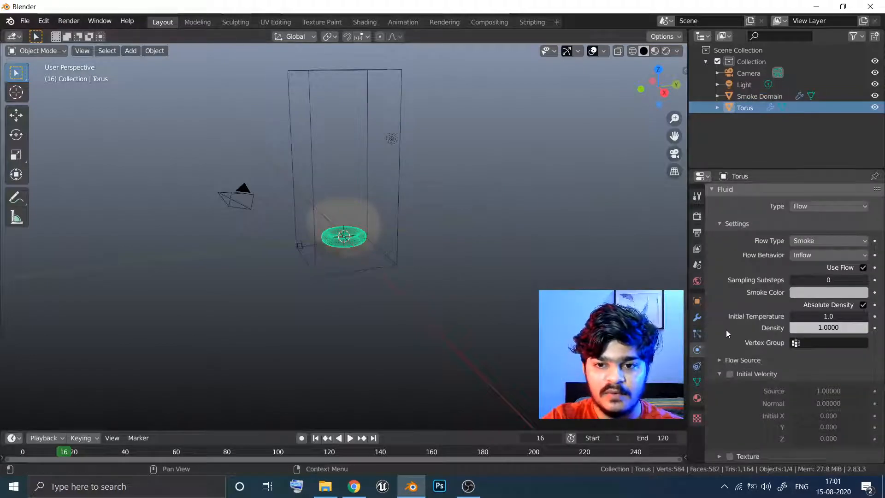
middle_drag(763, 203, 769, 277)
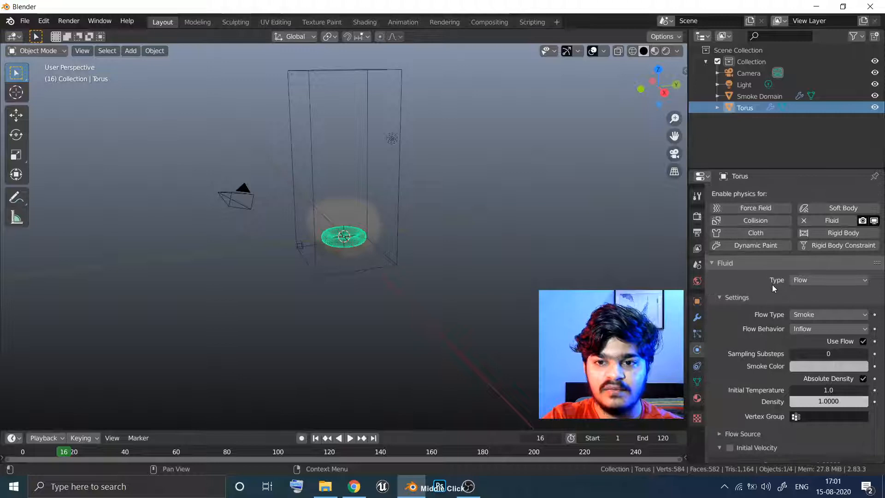
click(804, 279)
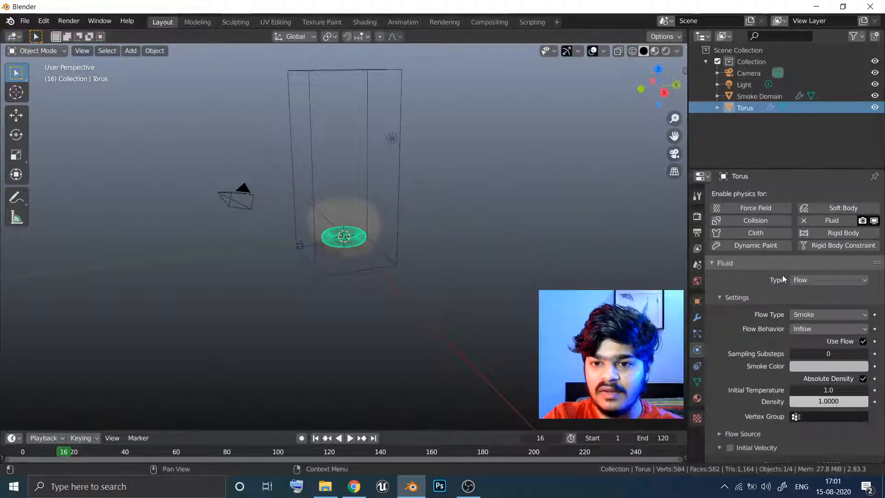
click(814, 279)
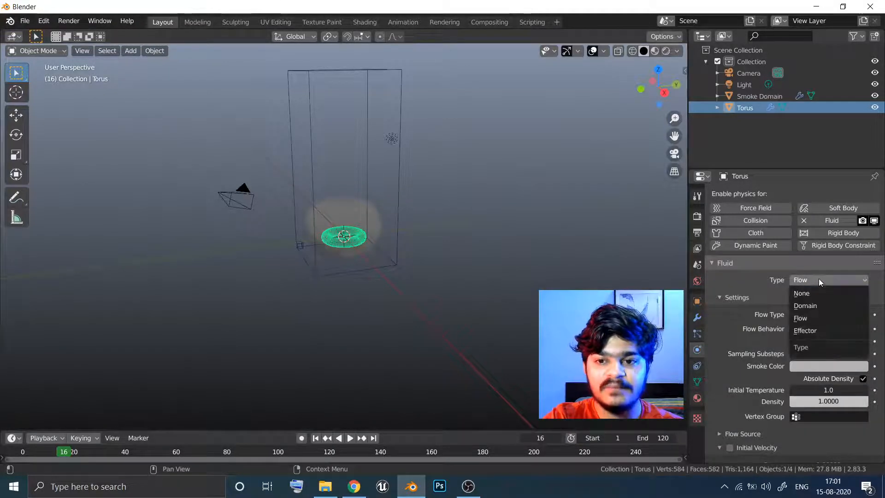
click(818, 277)
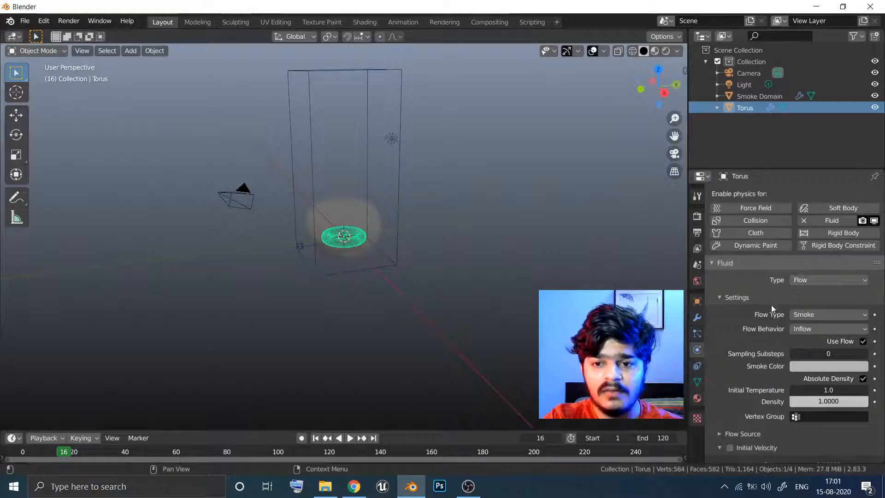
click(803, 314)
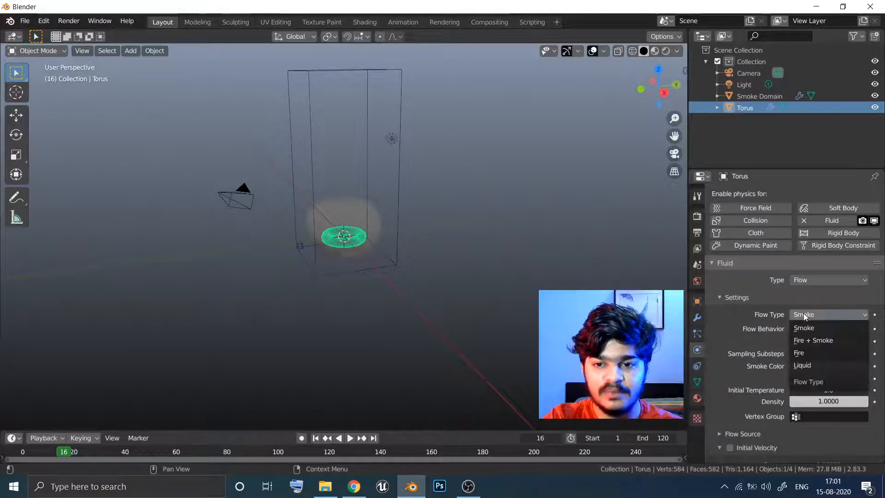
click(807, 340)
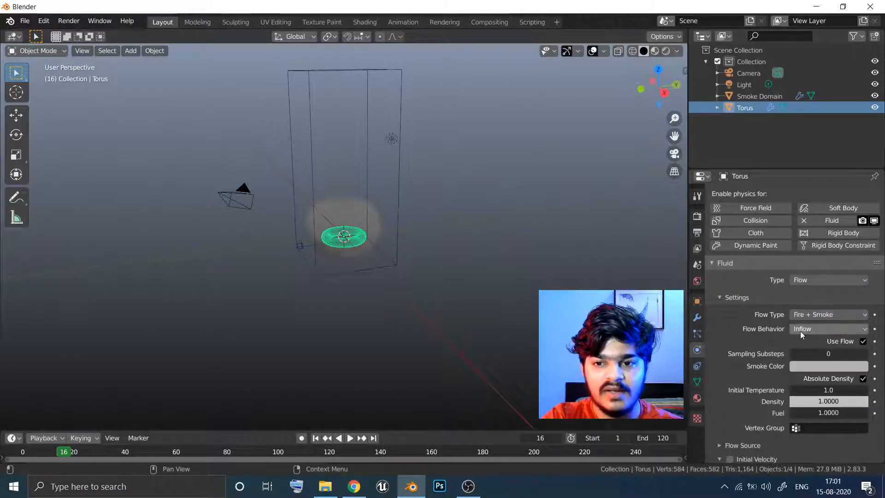
Raise the torus's flow Sampling Substeps to 2
middle_drag(780, 324, 810, 316)
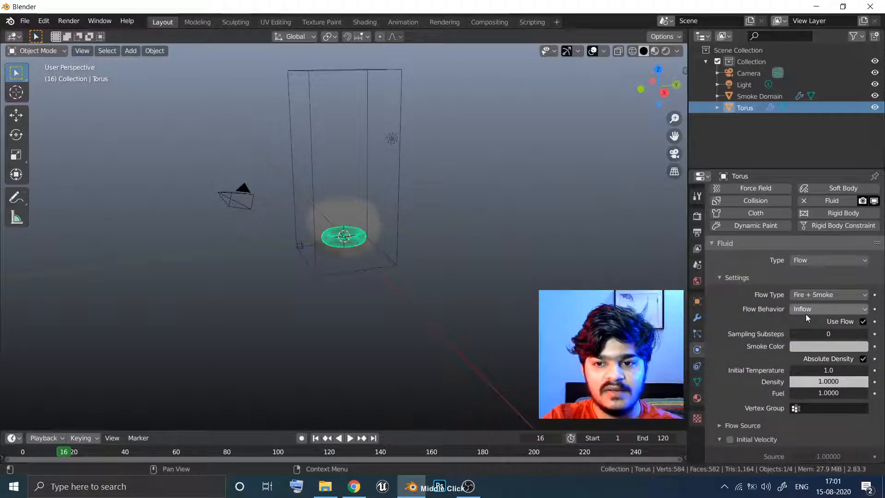
middle_click(781, 321)
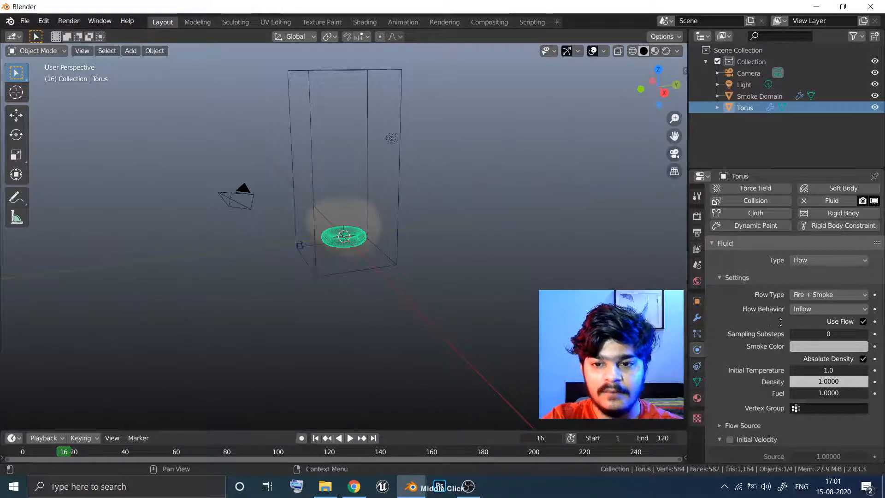
middle_drag(781, 322, 759, 310)
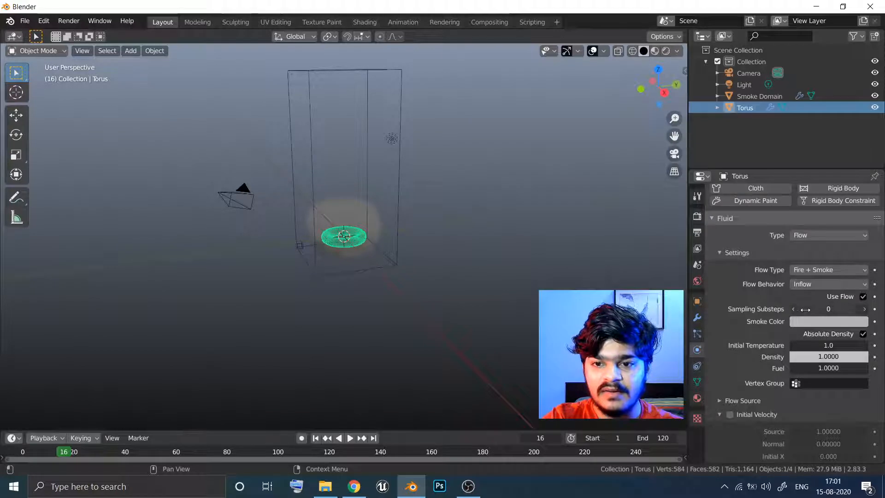
click(865, 309)
click(865, 309)
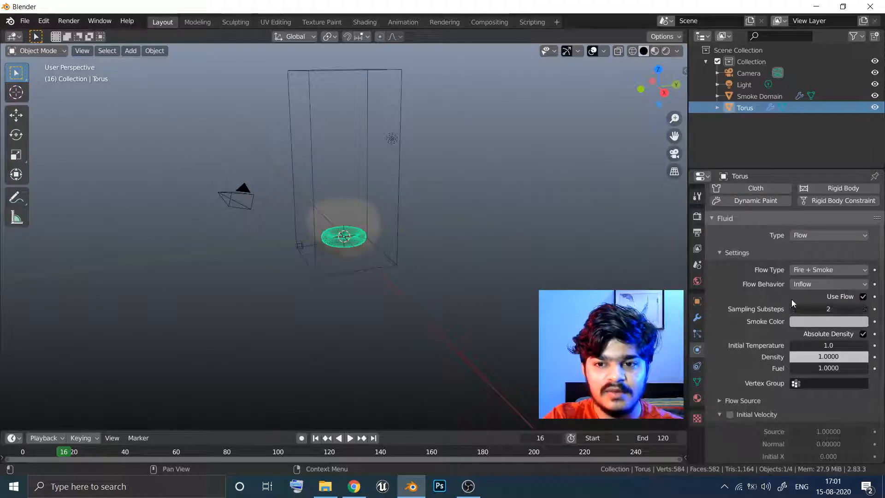
Enable Initial Velocity for the torus's flow and set its Z value to 1
middle_drag(739, 329, 741, 305)
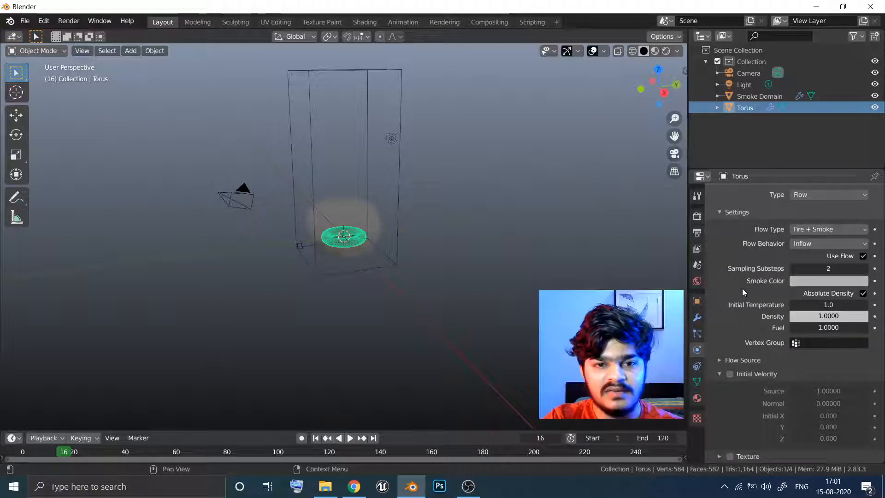
middle_drag(771, 345, 773, 321)
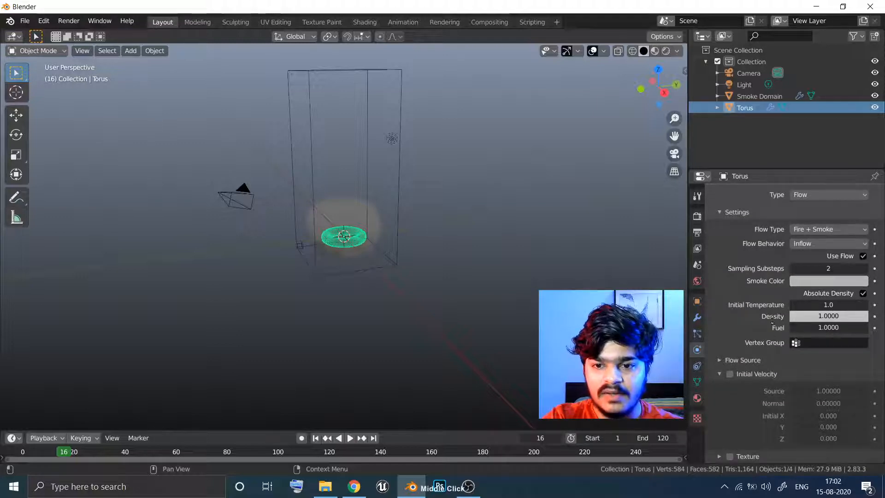
click(730, 375)
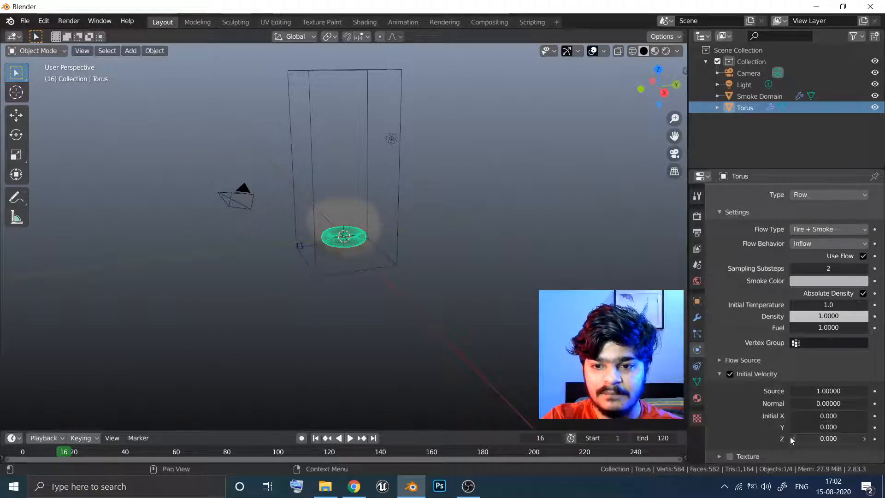
click(836, 435)
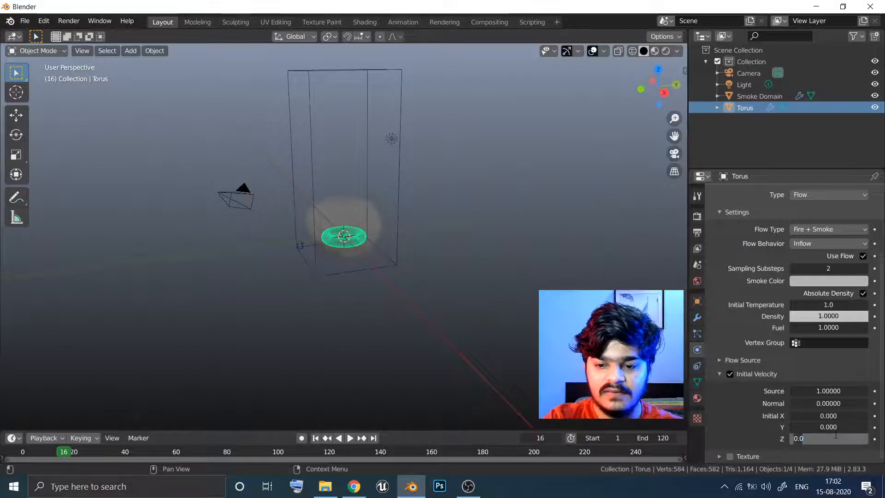
text(1)
key(Return)
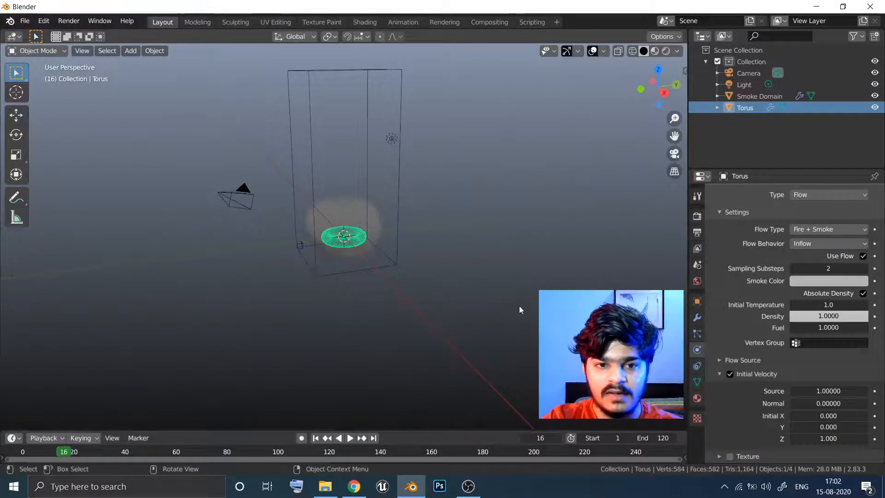
Refresh the Smoke Domain's cache for the new flow settings by changing its type to Modular and returning it to Replay
click(395, 261)
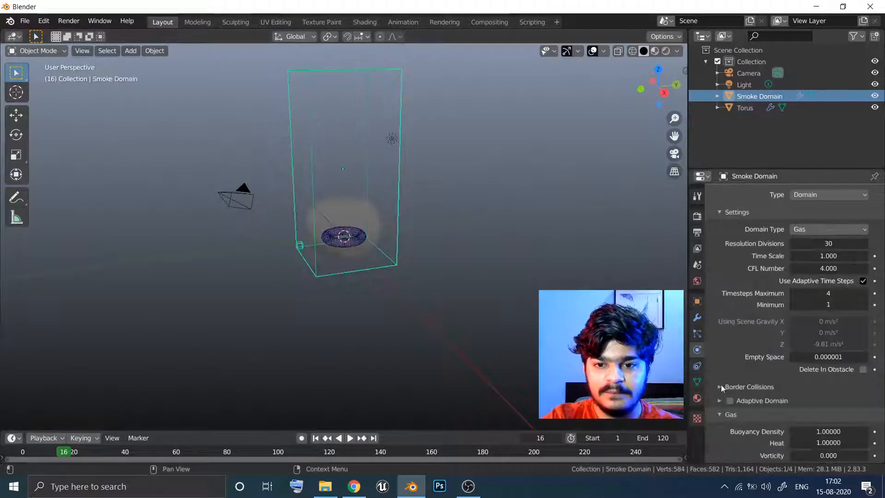
middle_drag(784, 323, 783, 258)
scroll(760, 225, down, 6)
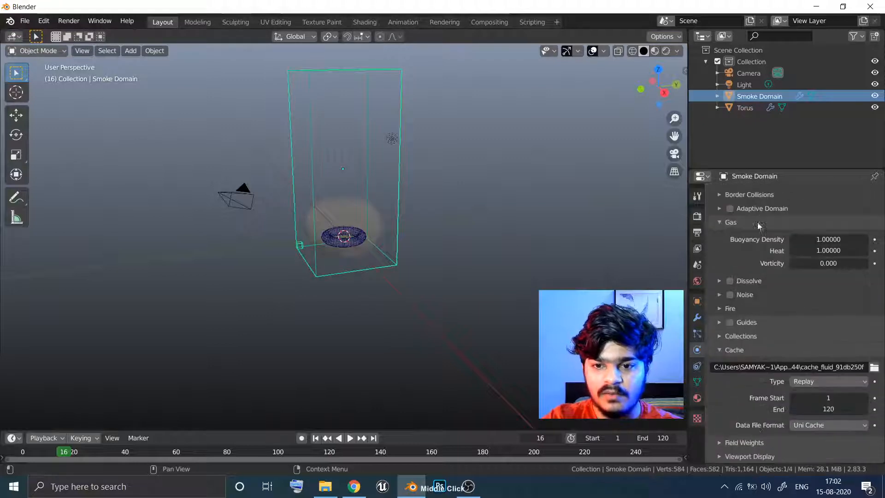
click(820, 383)
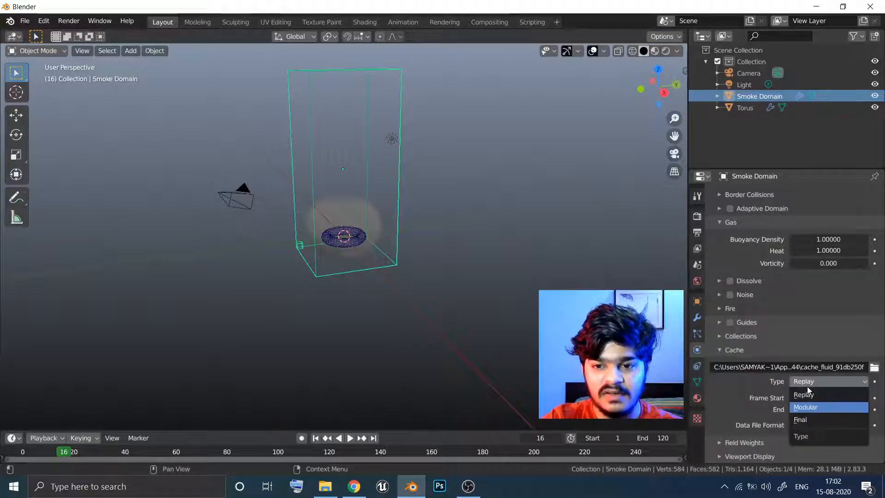
key(Return)
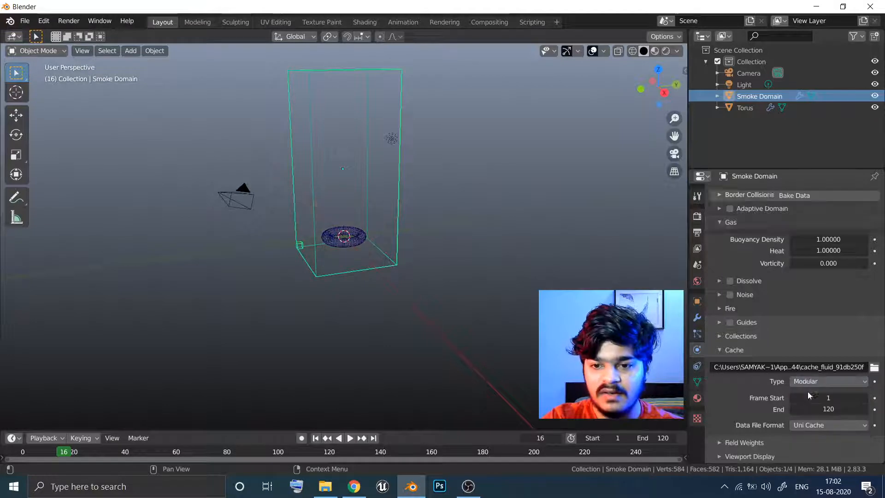
click(803, 400)
click(808, 413)
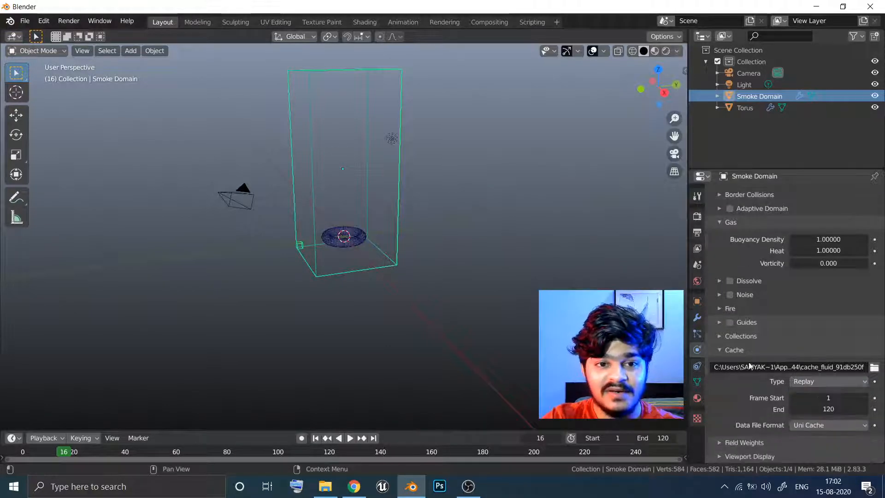
Play the fire and smoke simulation from frame 1 and examine the flames inside the domain from different angles
click(319, 438)
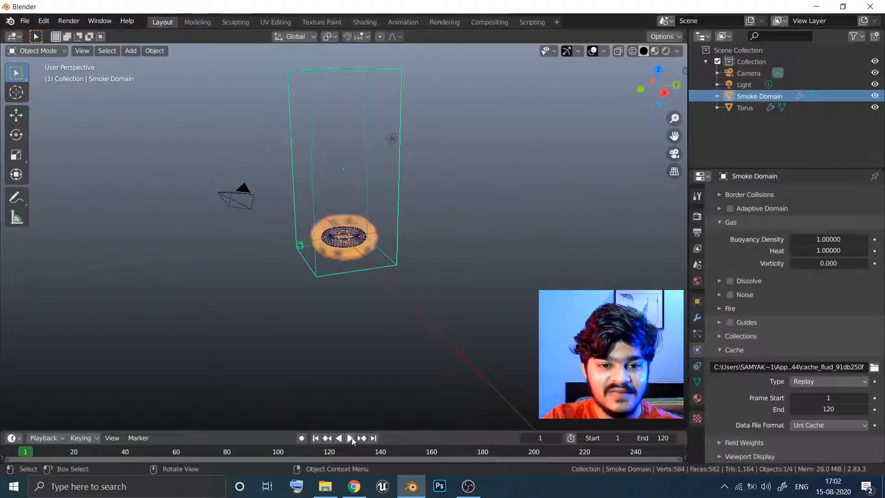
middle_drag(358, 365, 341, 241)
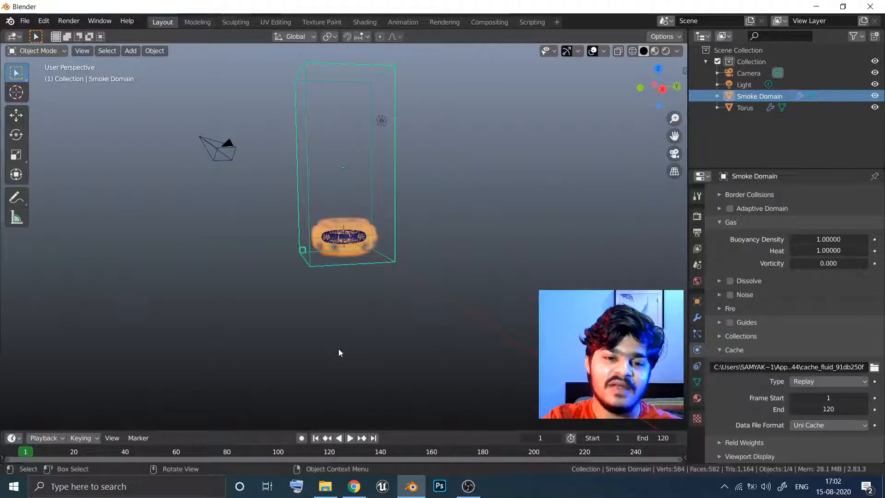
click(351, 438)
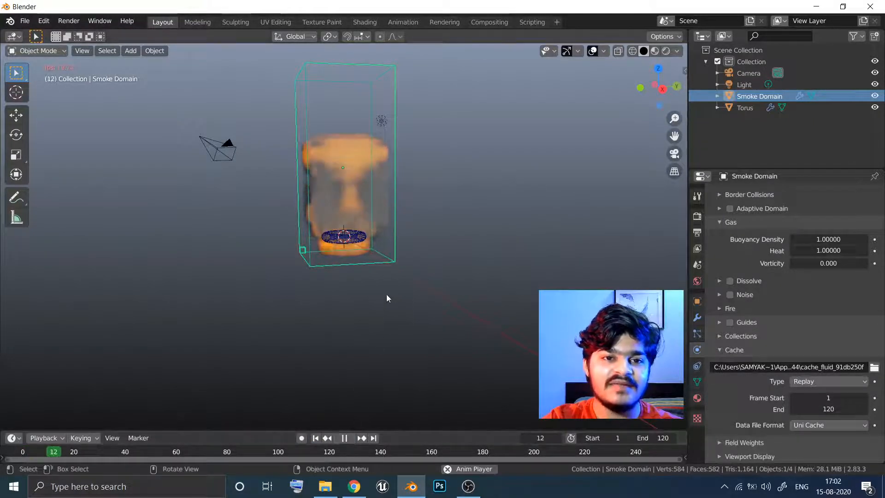
mouse_move(393, 273)
middle_down()
mouse_move(496, 276)
mouse_move(424, 276)
mouse_move(331, 299)
mouse_move(309, 319)
mouse_move(392, 277)
middle_up()
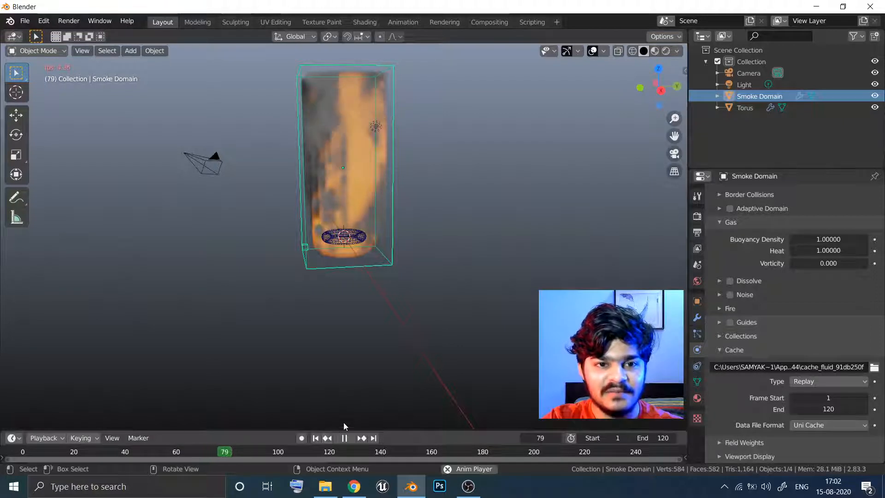
Stop the playback, return to frame 1 and set the Smoke Domain's Resolution Divisions to 64
click(344, 437)
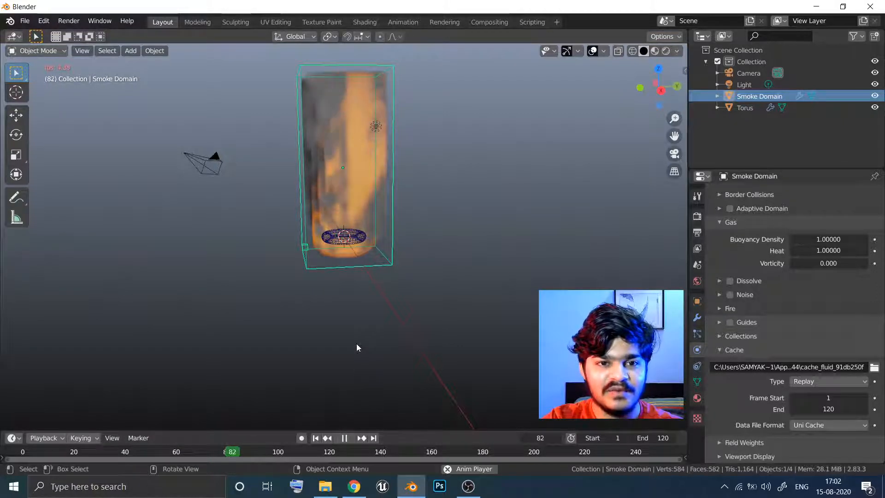
click(315, 438)
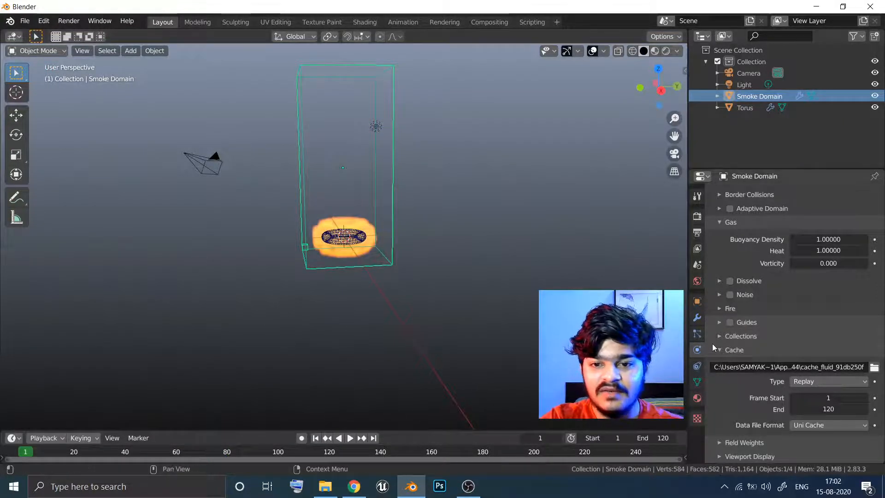
middle_drag(800, 290, 792, 351)
scroll(792, 352, up, 8)
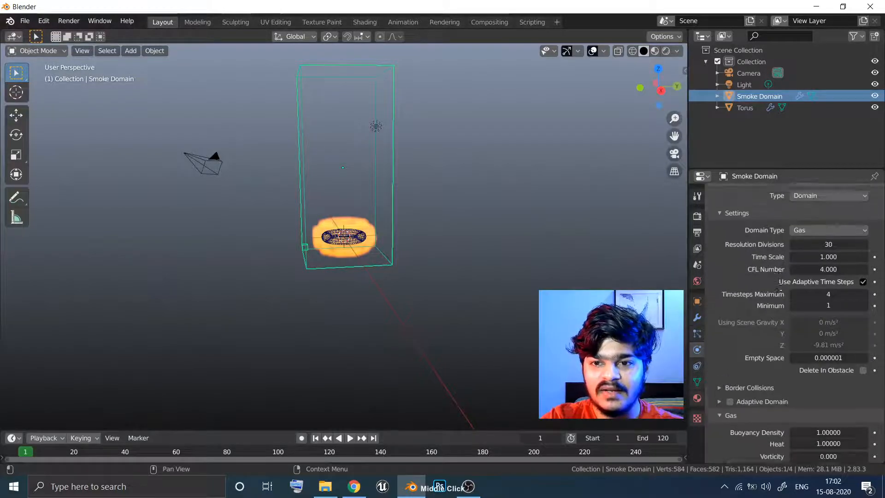
click(819, 273)
text(6)
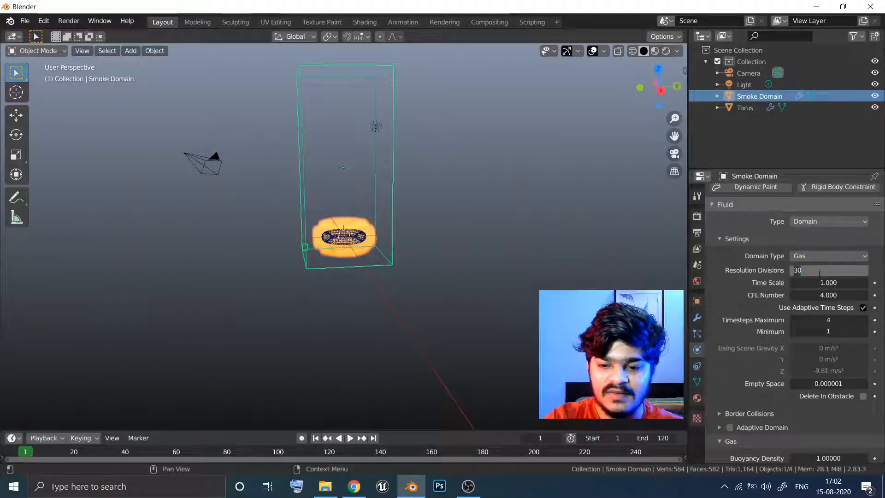
text(4)
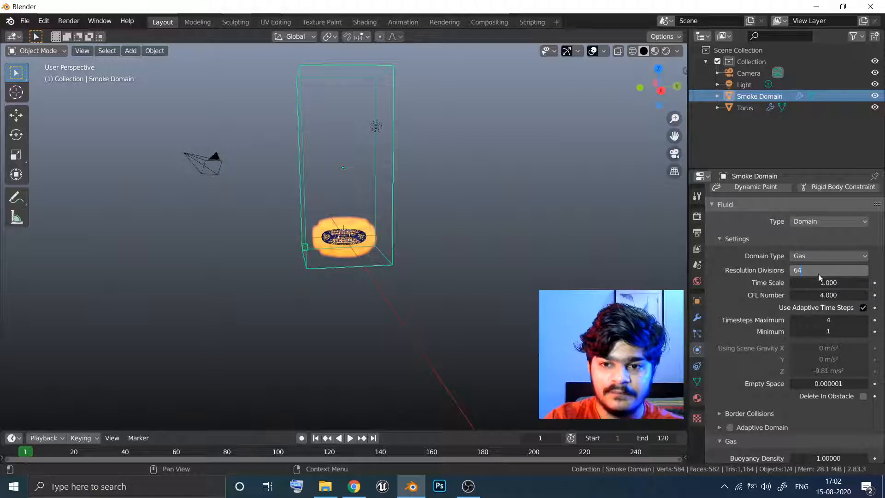
key(Return)
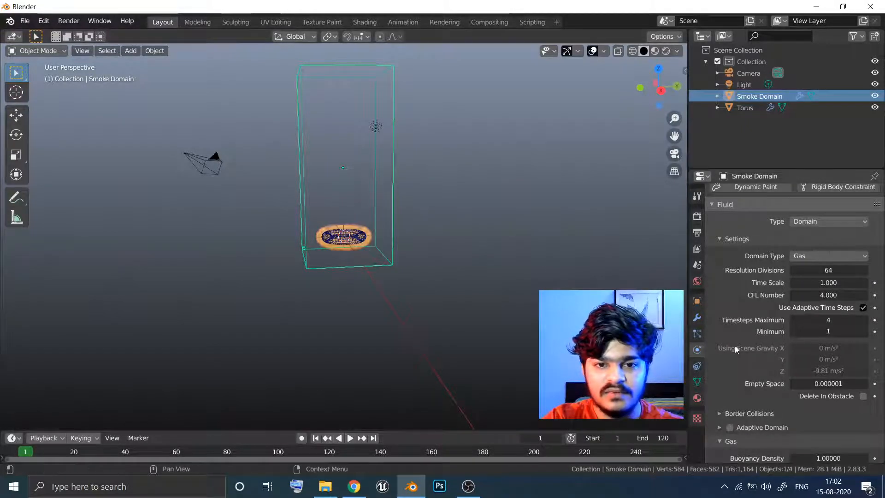
Refresh the Smoke Domain's cache for the new resolution by changing its type to Modular and returning it to Replay
middle_drag(754, 327, 754, 107)
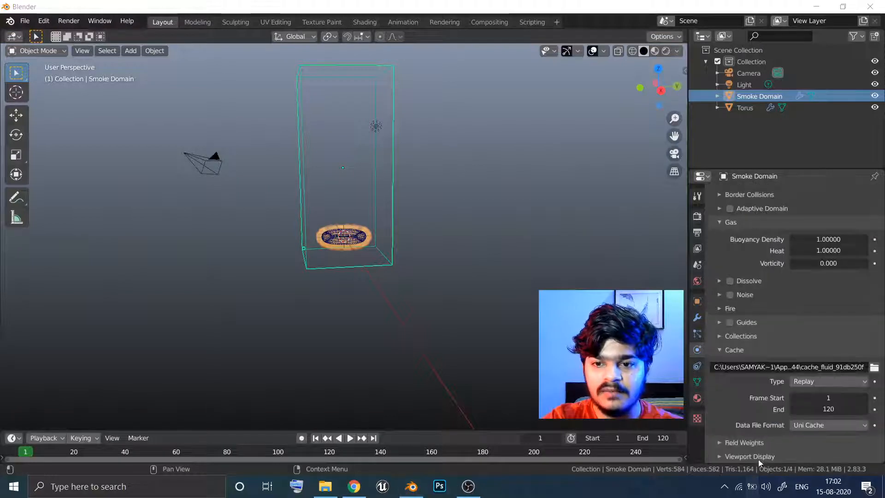
click(813, 383)
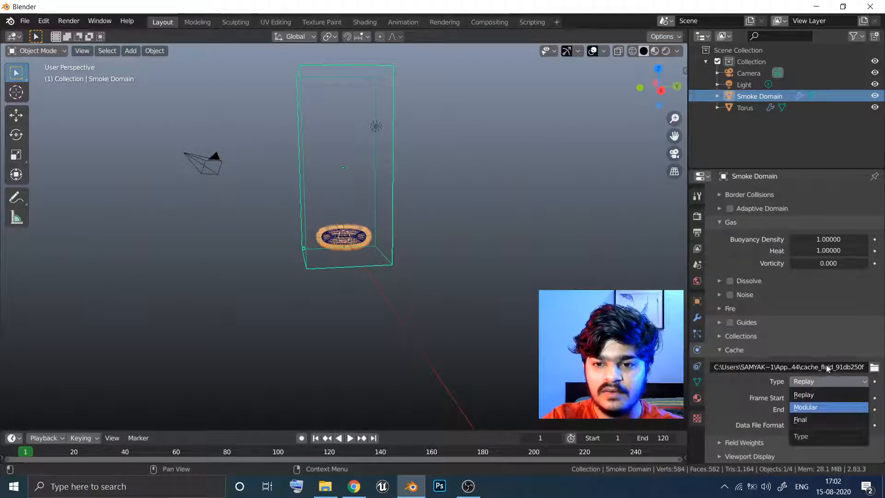
click(811, 407)
click(811, 399)
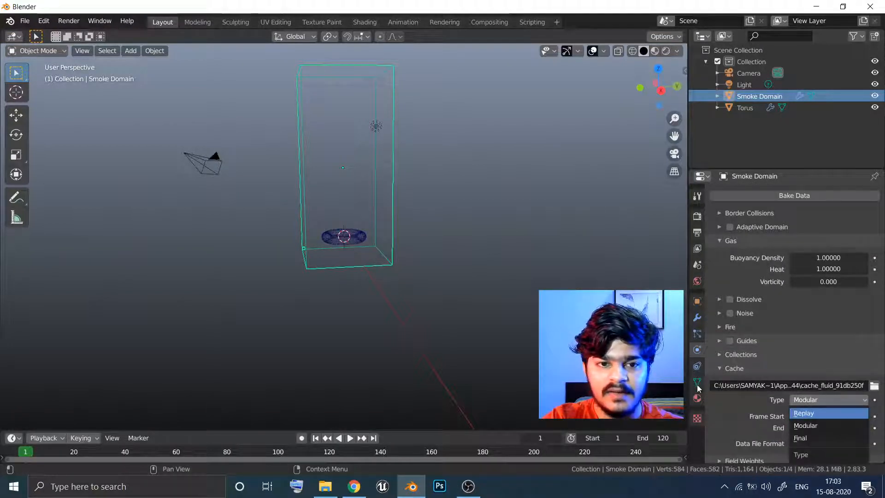
click(812, 413)
Play the higher-resolution simulation, examine the flames and smoke from different angles, and stop the playback
middle_drag(350, 251, 371, 234)
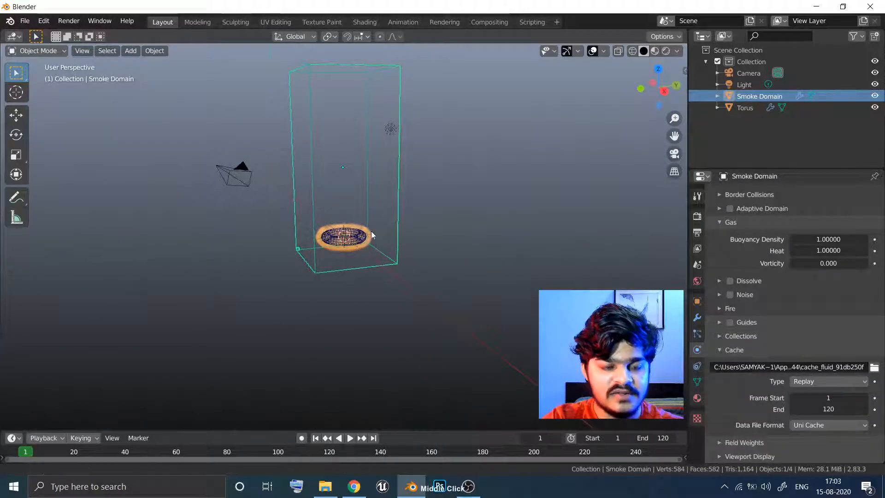
scroll(396, 213, up, 5)
middle_drag(422, 193, 388, 280)
scroll(405, 200, down, 2)
scroll(392, 200, down, 1)
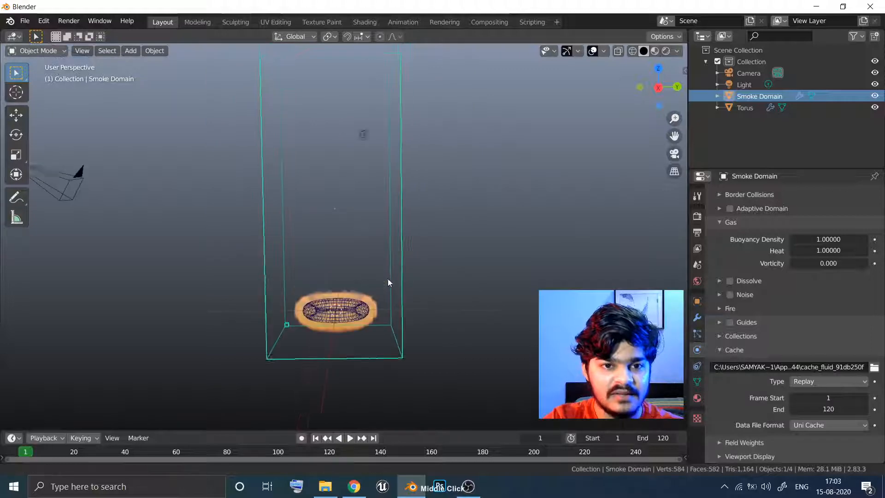
click(349, 437)
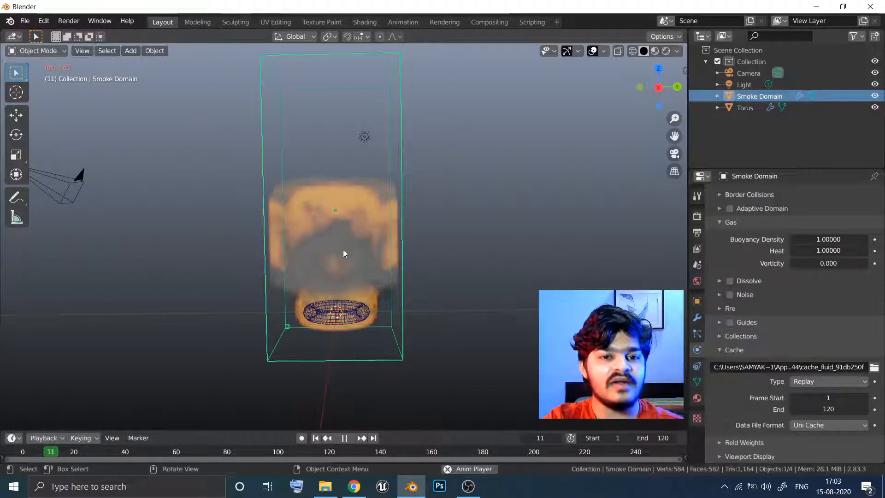
middle_click(363, 228)
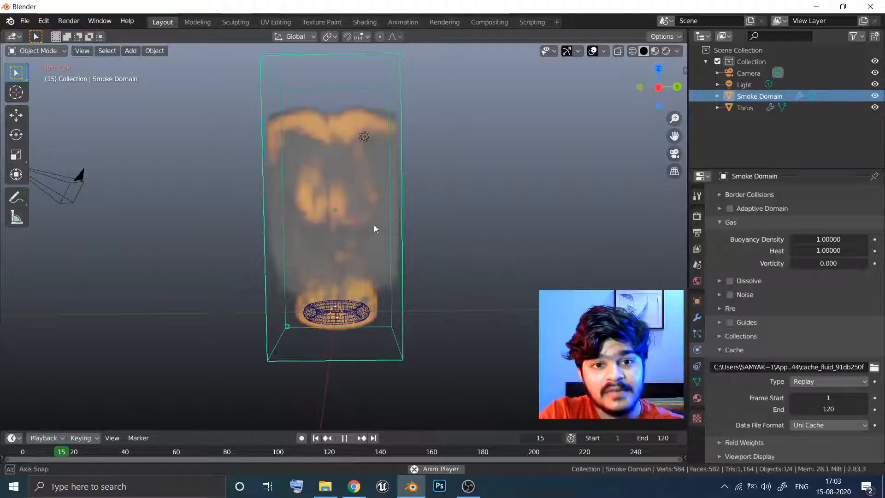
middle_drag(375, 225, 423, 240)
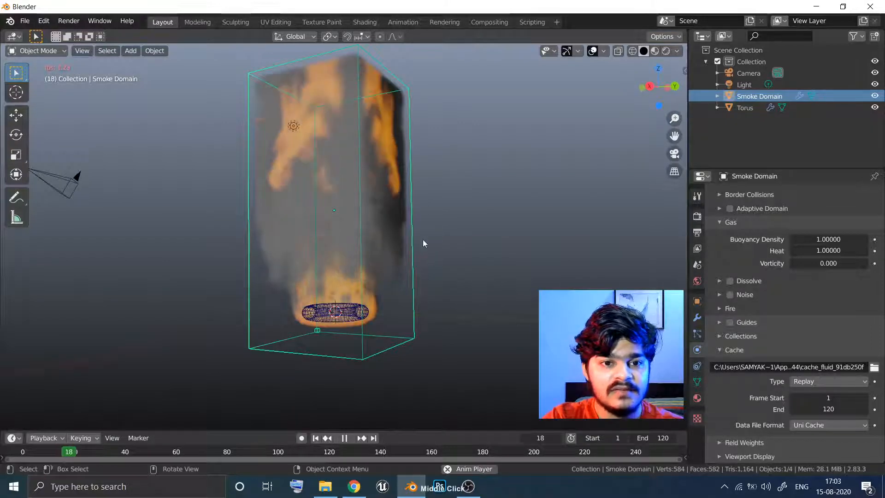
click(343, 438)
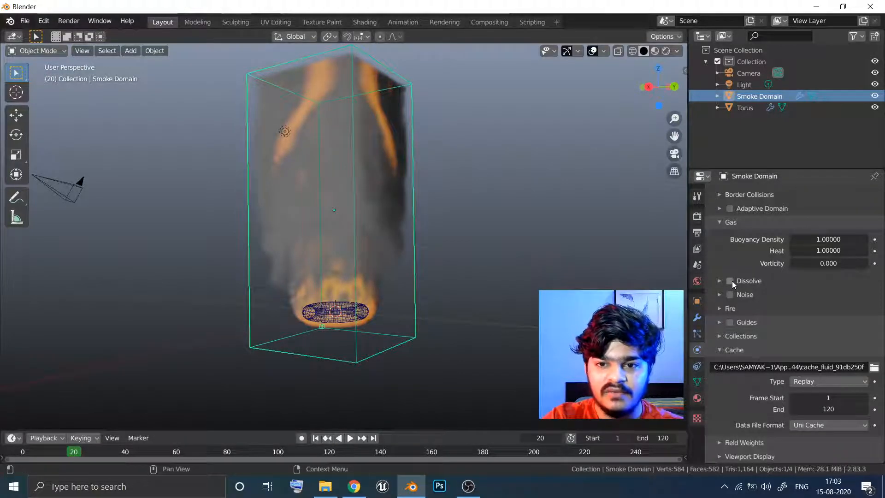
Enable Dissolve for the Smoke Domain's gas and set its Time to 1
click(740, 282)
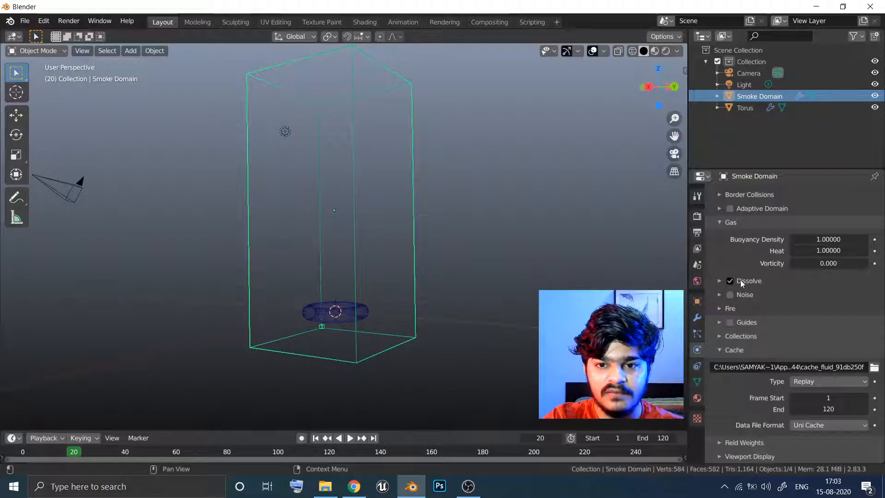
click(719, 281)
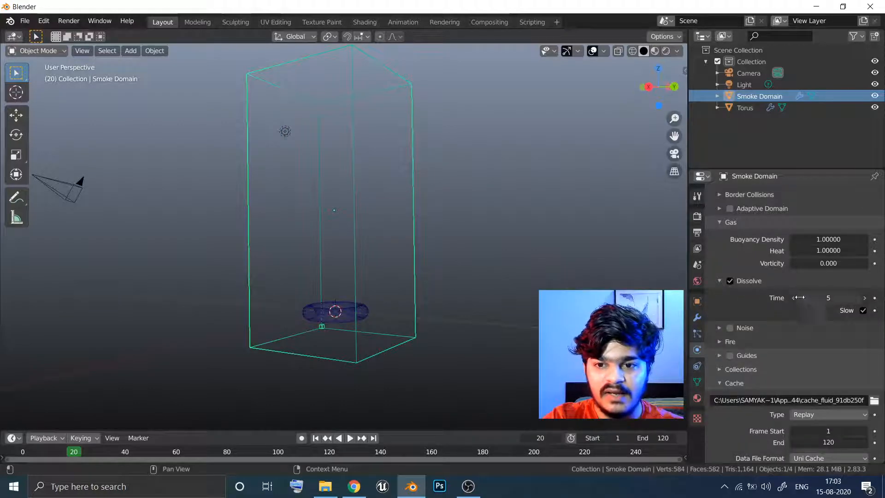
click(794, 298)
click(793, 297)
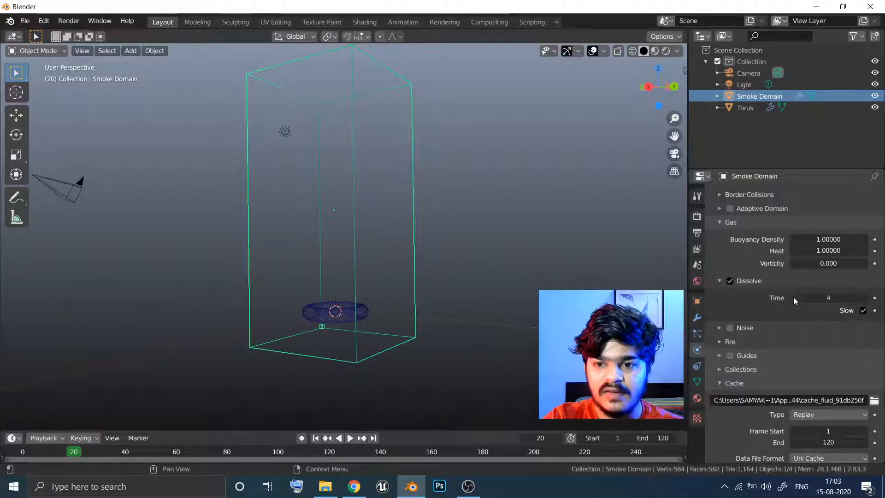
click(793, 297)
click(793, 298)
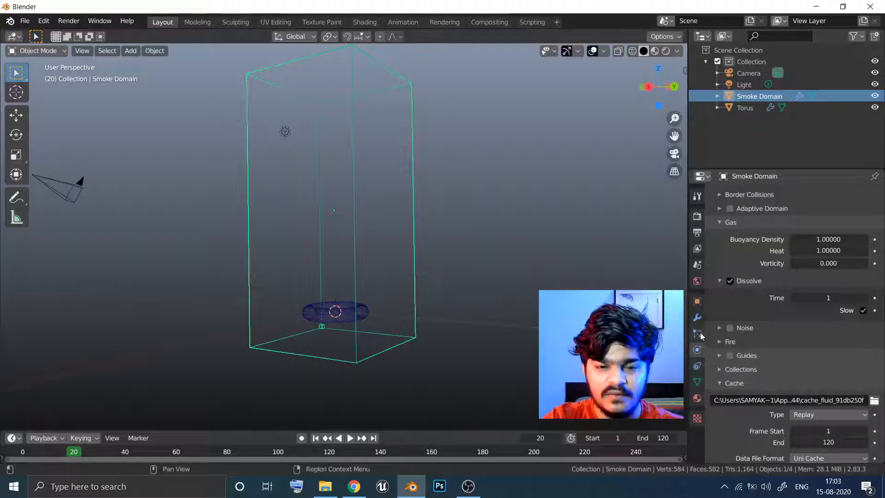
Refresh the cache for the dissolve settings by switching its type to Modular and back to Replay
click(826, 417)
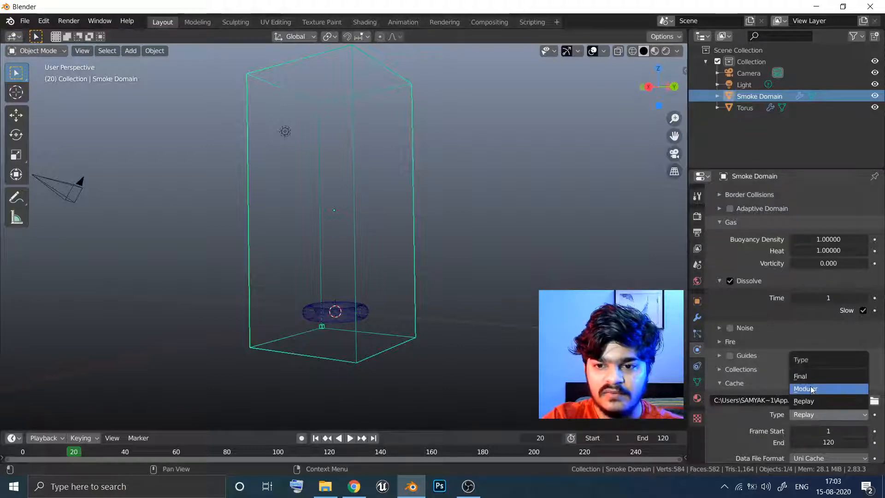
click(813, 389)
click(809, 431)
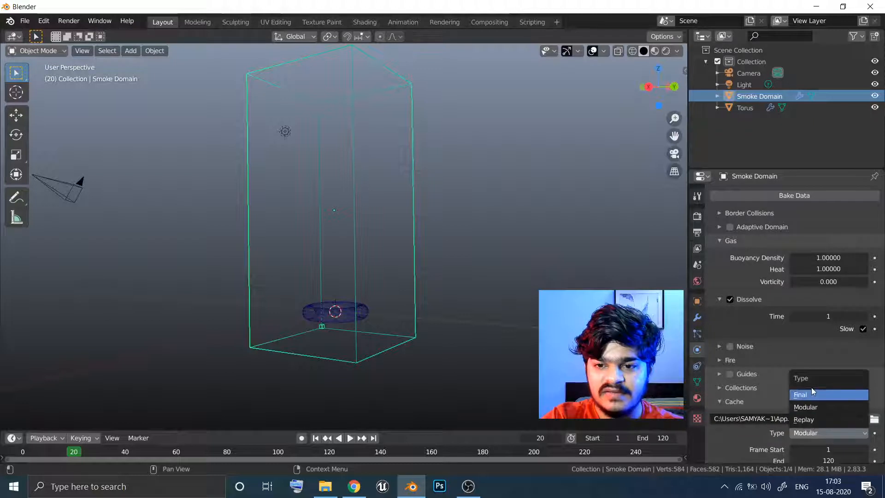
click(804, 420)
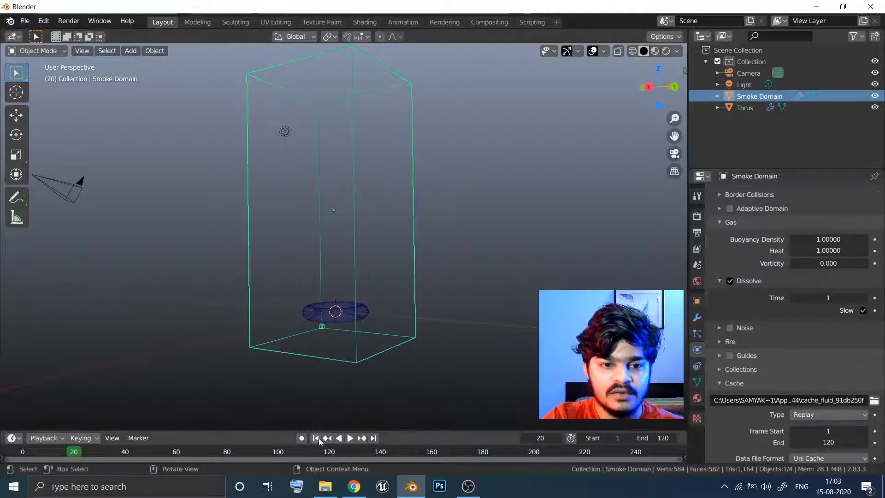
Play the simulation with dissolving smoke from frame 1 and examine the fire from different angles
click(326, 438)
click(350, 439)
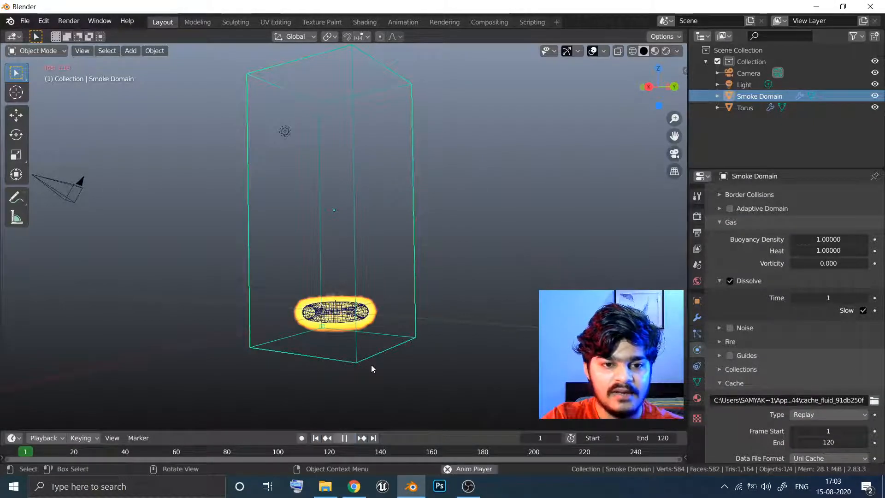
middle_drag(378, 361, 413, 360)
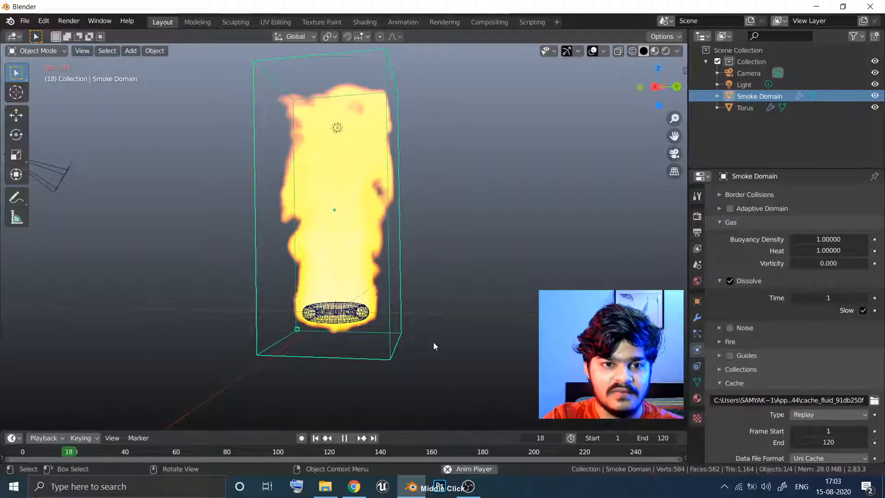
middle_drag(434, 342, 424, 342)
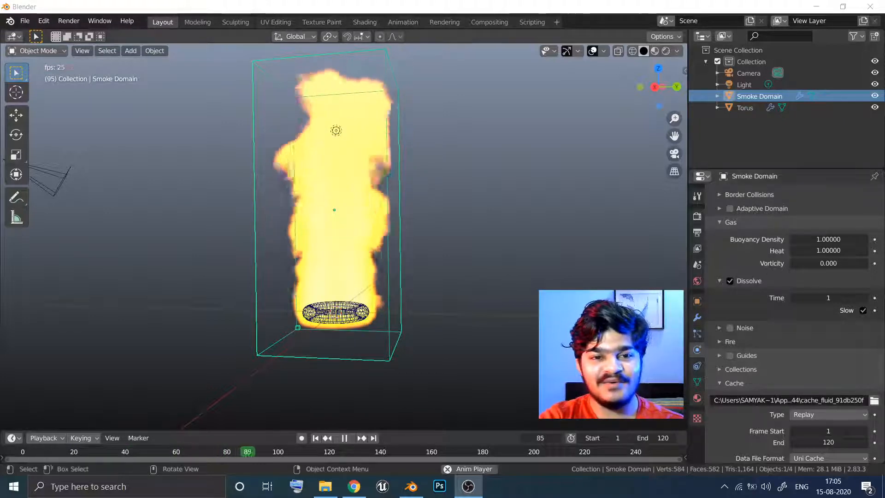
middle_drag(451, 295, 511, 316)
middle_drag(458, 305, 387, 279)
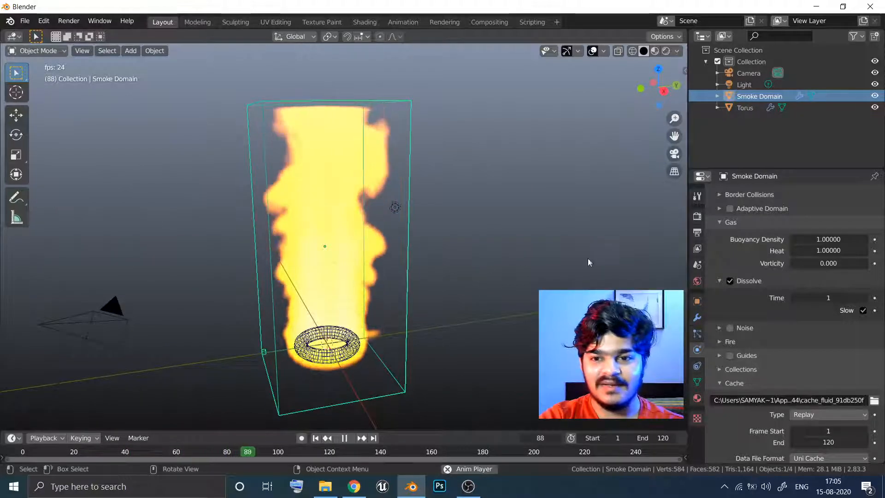
Set the Reaction Speed in the Smoke Domain's Fire settings to 0.5
click(720, 342)
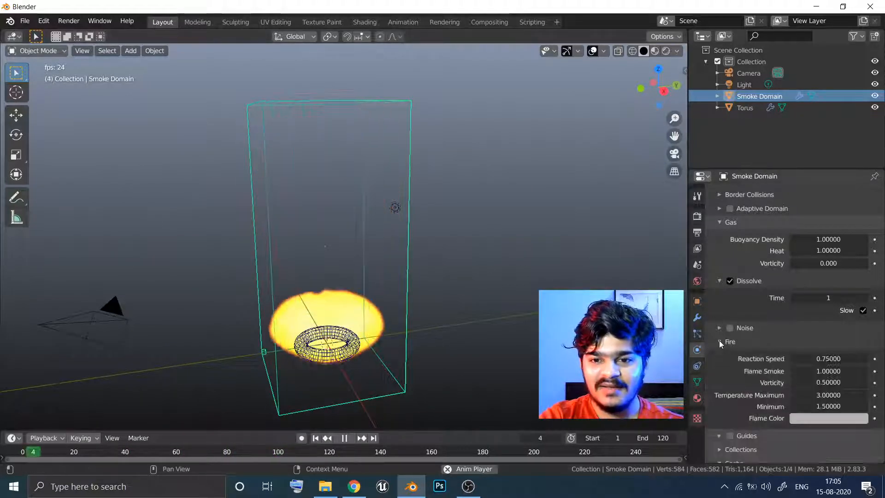
click(793, 359)
click(793, 358)
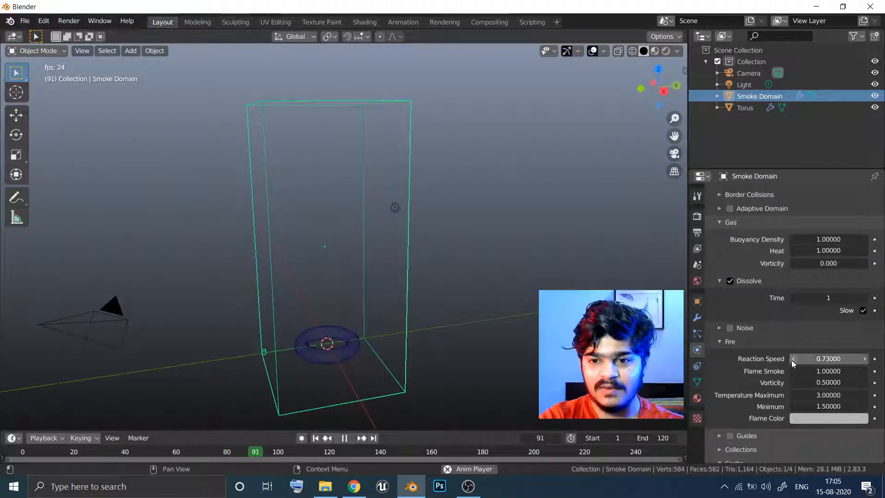
click(829, 359)
text(0.72)
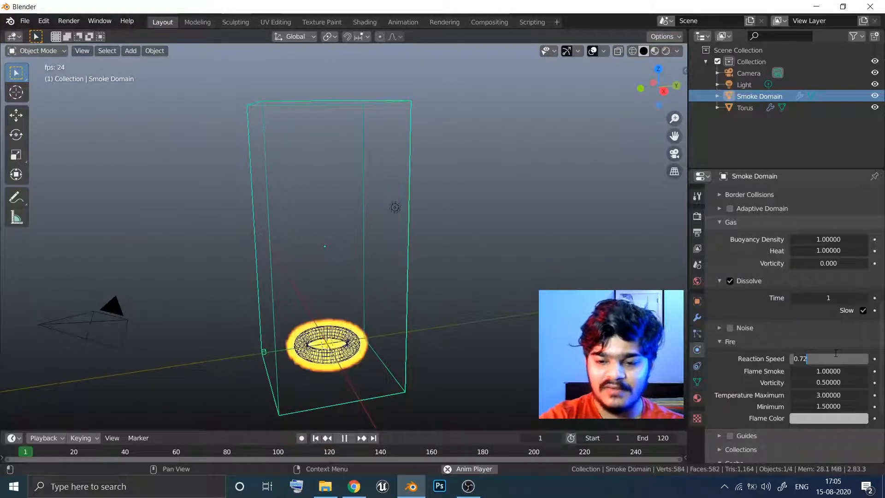
key(BackSpace)
key(BackSpace)
text(5)
key(Return)
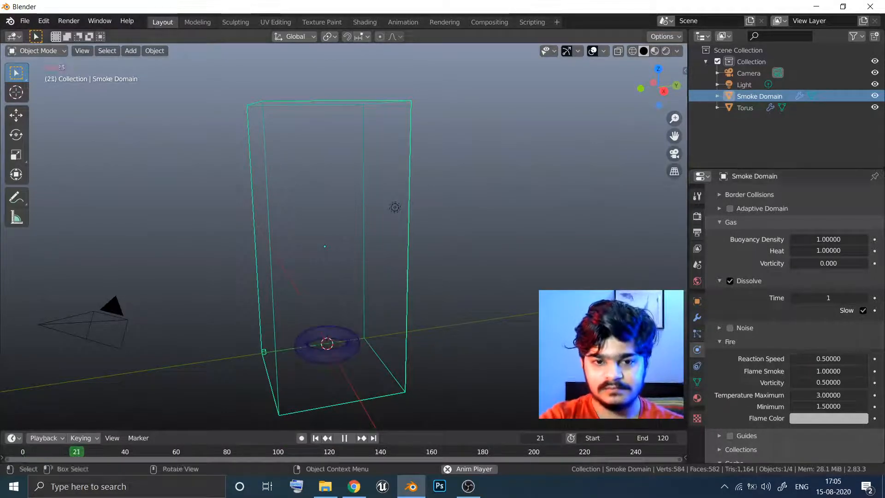
Replay the simulation from frame 1 with the new reaction speed and inspect the flame column from several angles
click(315, 438)
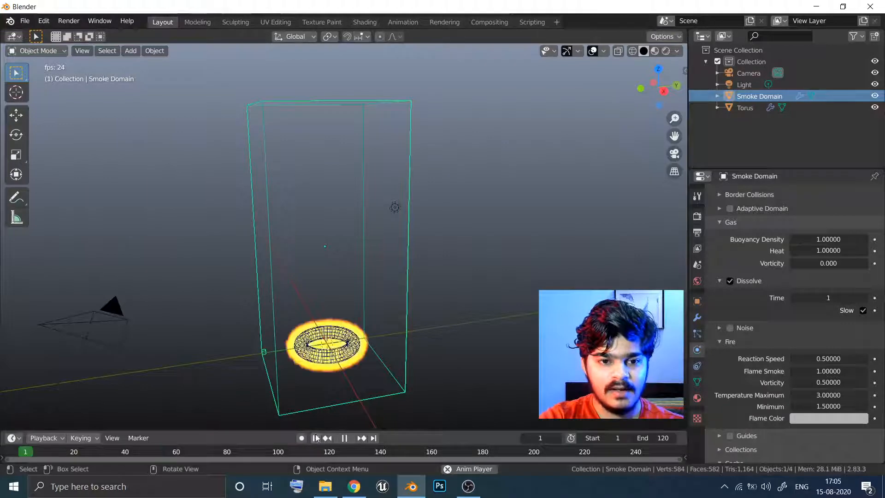
middle_drag(445, 271, 457, 273)
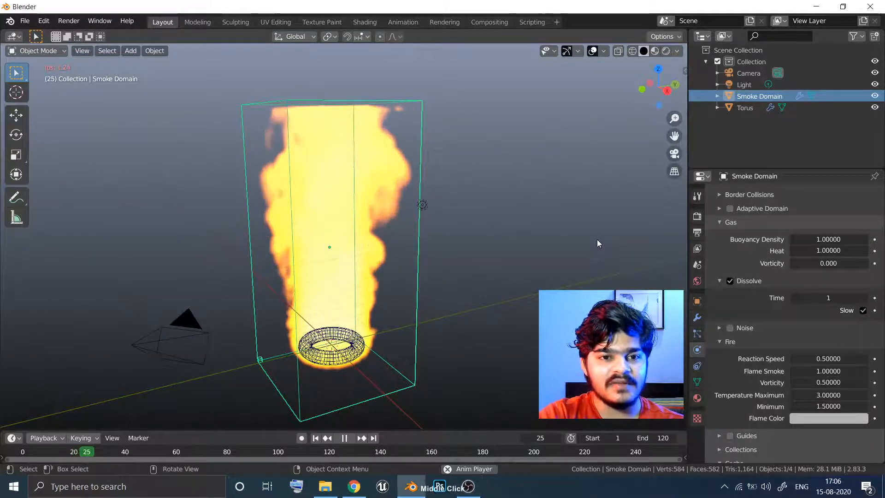
middle_drag(599, 236, 598, 235)
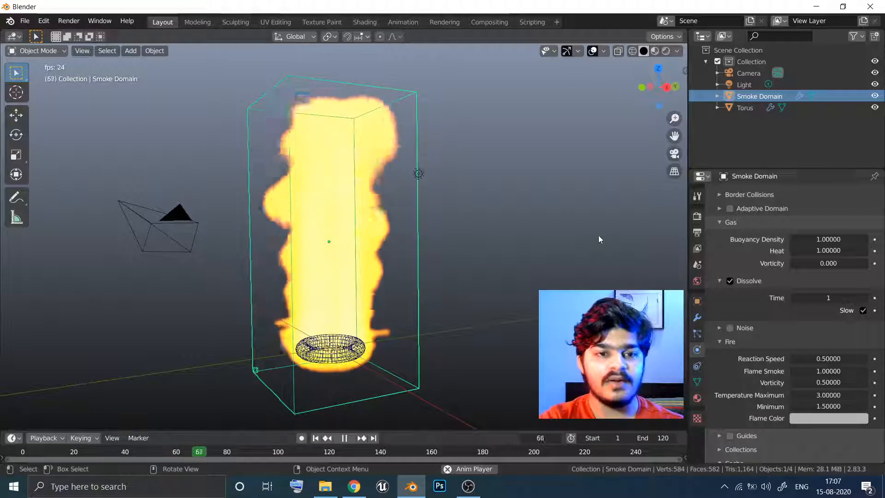
middle_drag(530, 213, 534, 231)
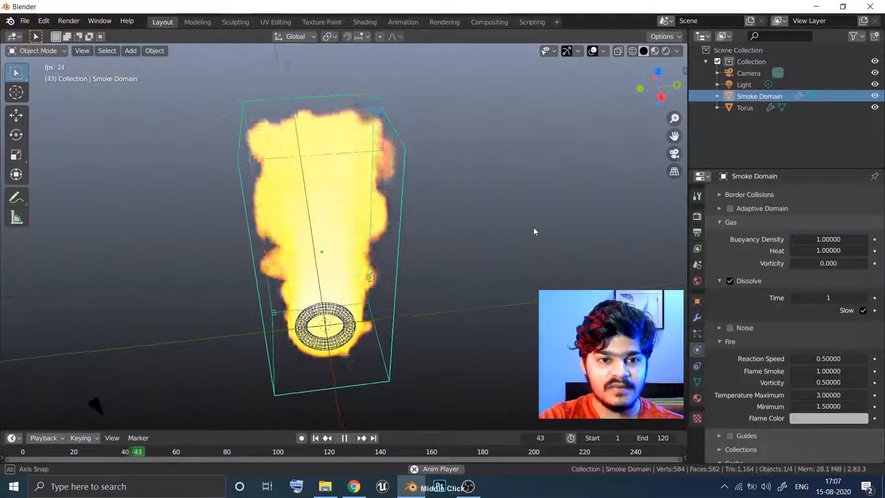
Compare the playing fire in rendered and solid viewport shading in the Layout workspace from different angles
click(364, 21)
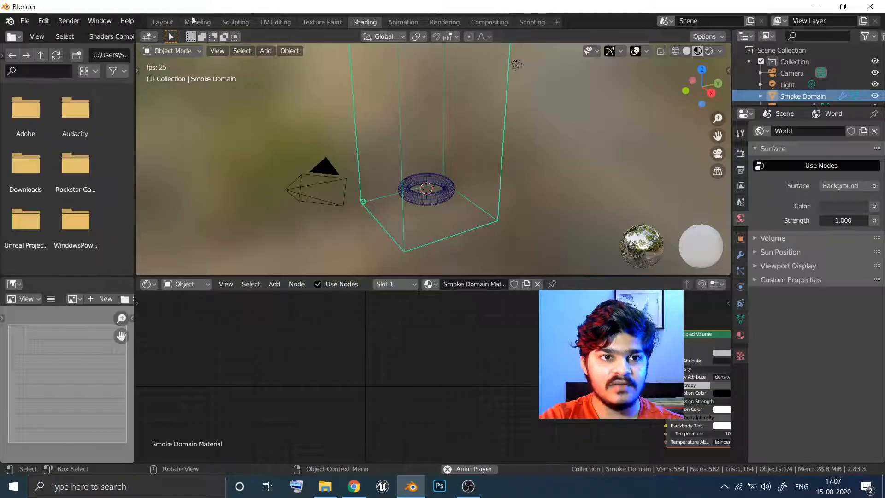
click(164, 22)
key(z)
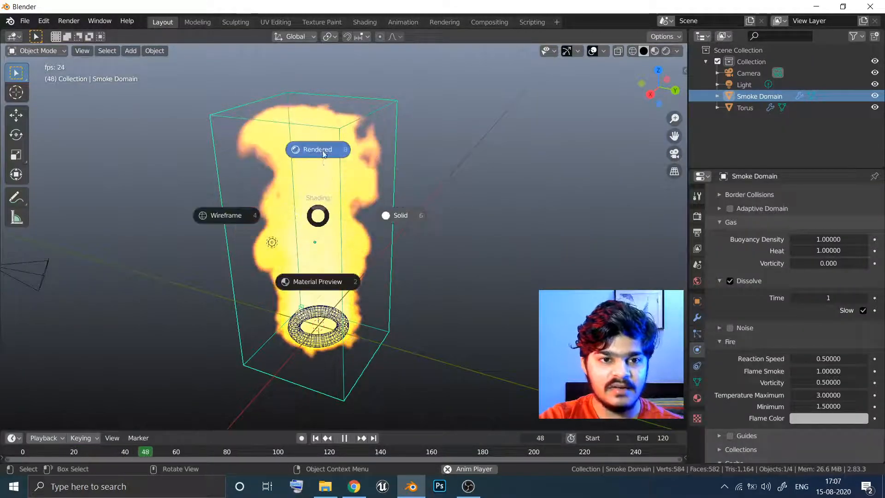
click(318, 149)
middle_drag(320, 166, 352, 156)
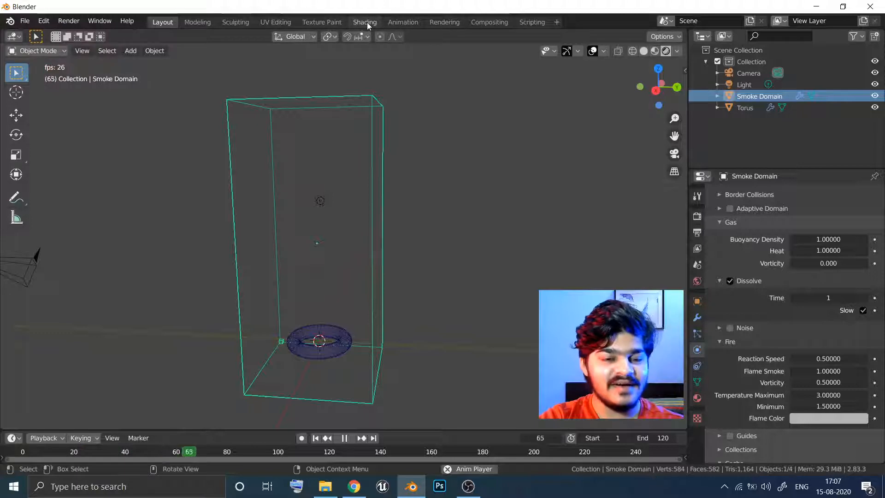
key(z)
click(429, 198)
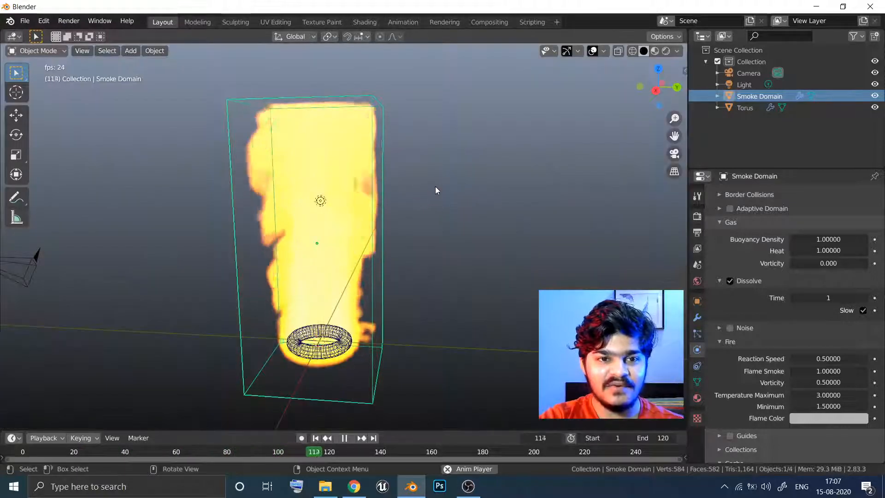
mouse_move(436, 186)
middle_down()
mouse_move(409, 192)
mouse_move(402, 207)
mouse_move(361, 203)
middle_up()
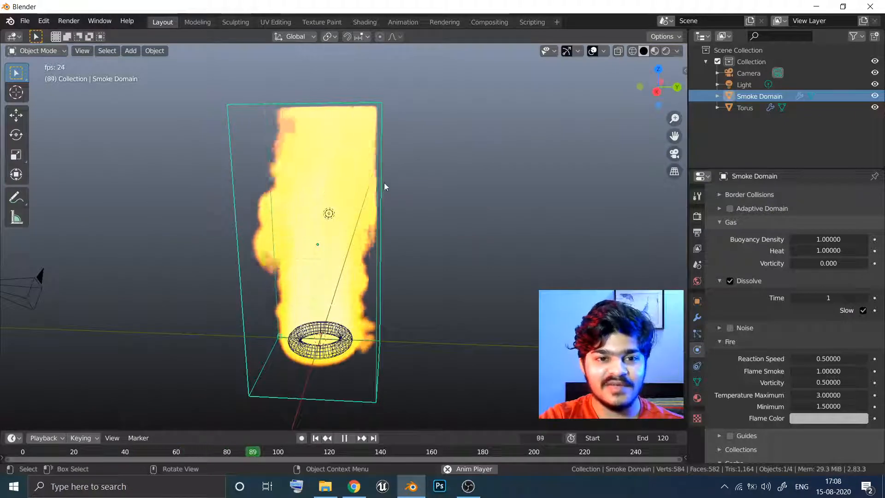
Switch to the Shading workspace and display its viewport in rendered shading
key(z)
click(393, 121)
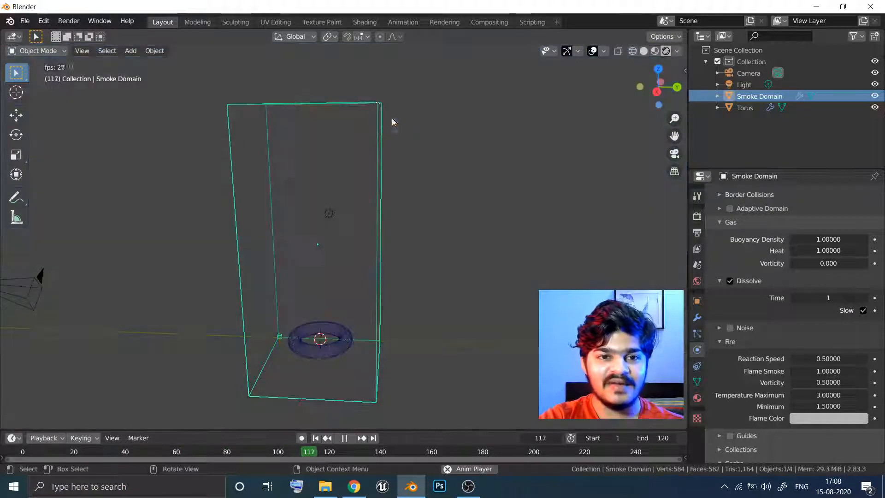
click(366, 22)
middle_drag(395, 130, 427, 131)
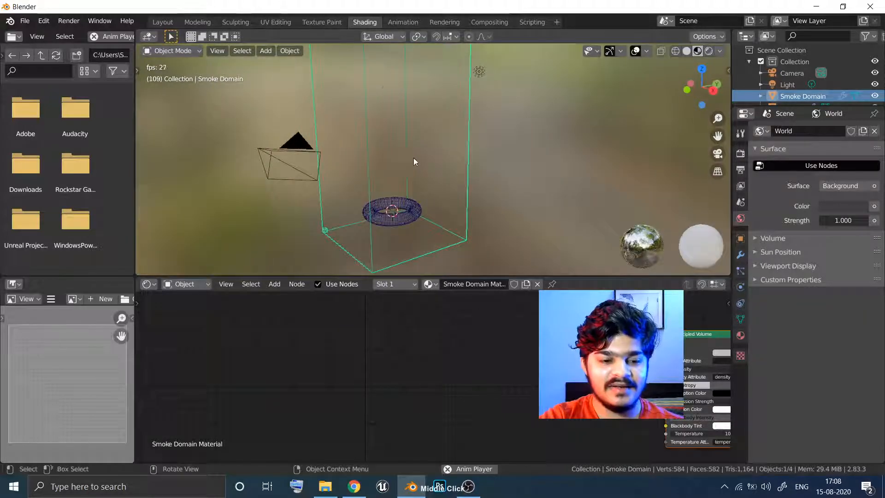
key(z)
click(415, 90)
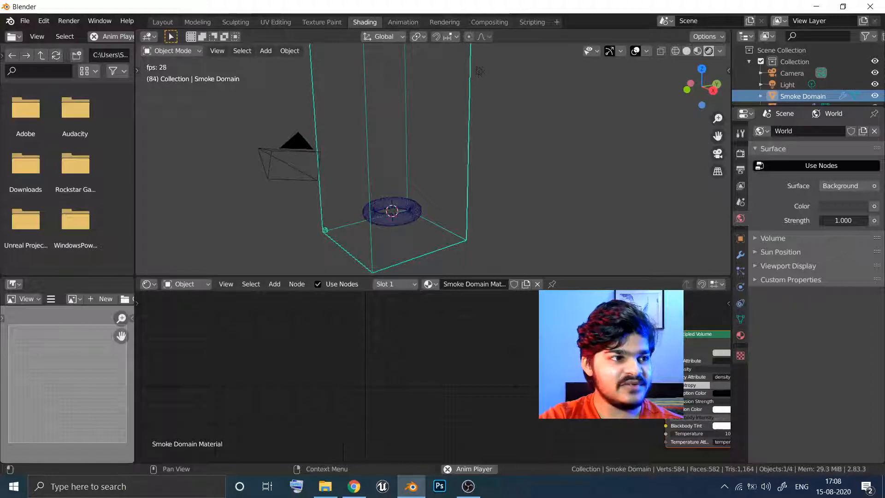
Enlarge the node editor around the Smoke Domain material and set the Principled Volume node's Blackbody Intensity to 1
key(alt+Tab)
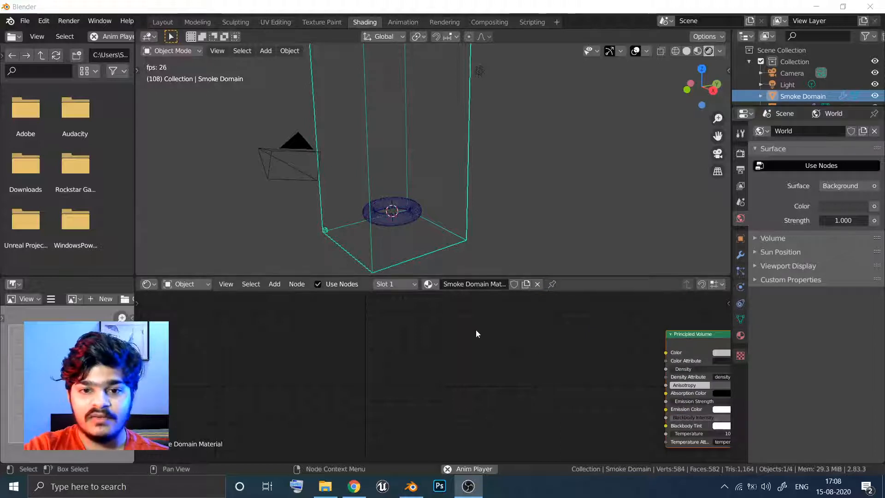
middle_drag(627, 340, 418, 352)
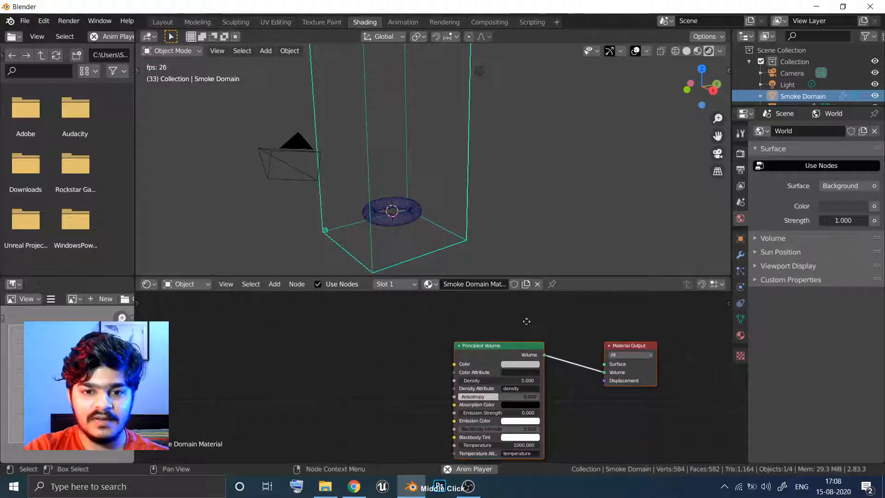
middle_drag(527, 320, 479, 341)
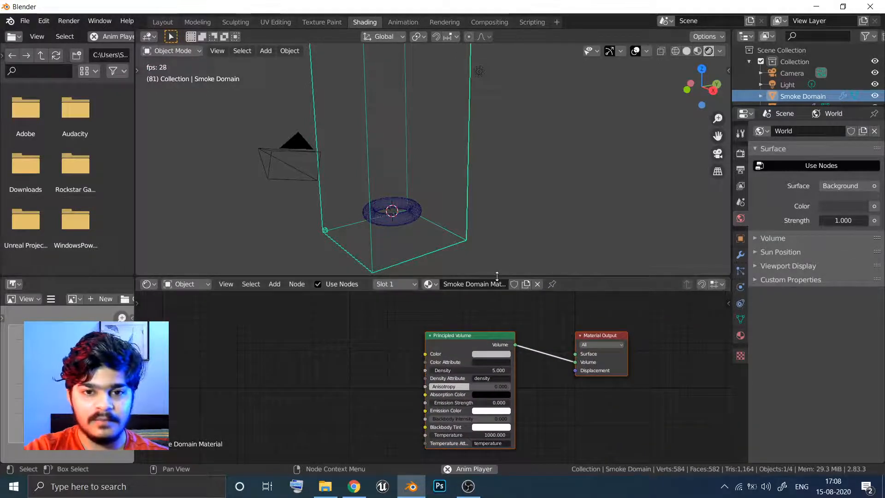
drag(497, 278, 499, 224)
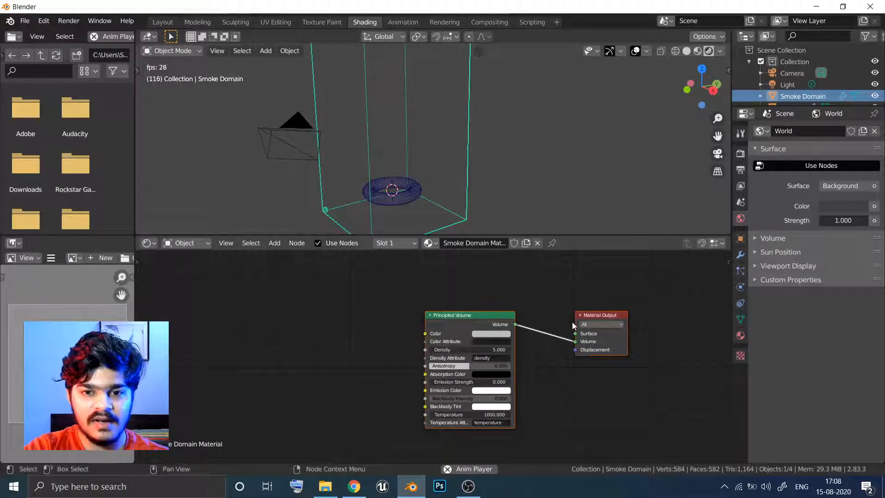
drag(455, 316, 454, 307)
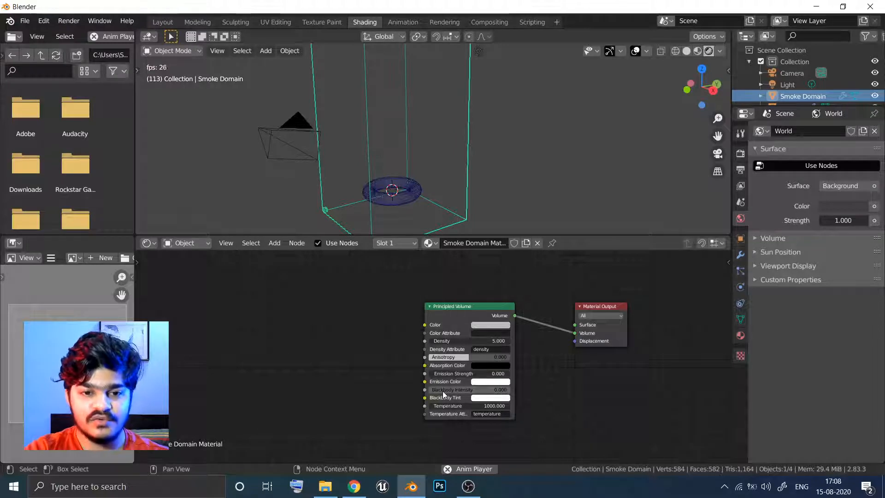
drag(435, 389, 516, 394)
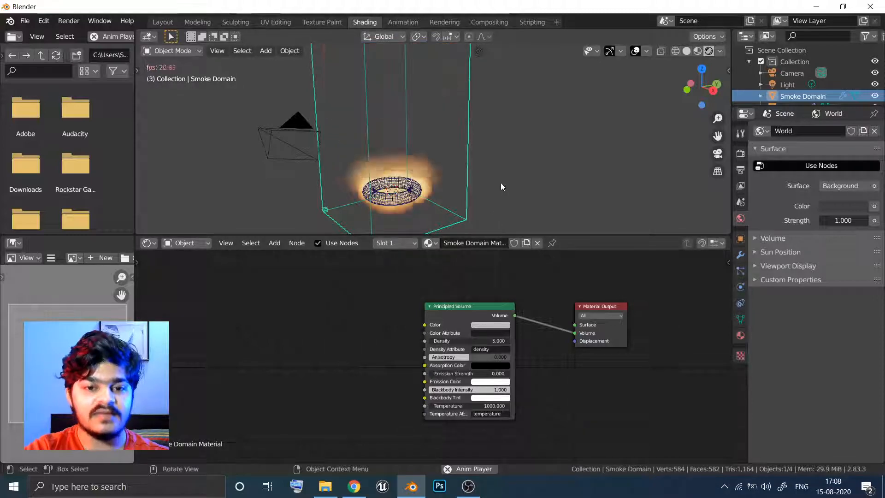
Examine the rendered flame from several angles and review the Smoke Domain's fluid physics settings
middle_drag(499, 168, 444, 194)
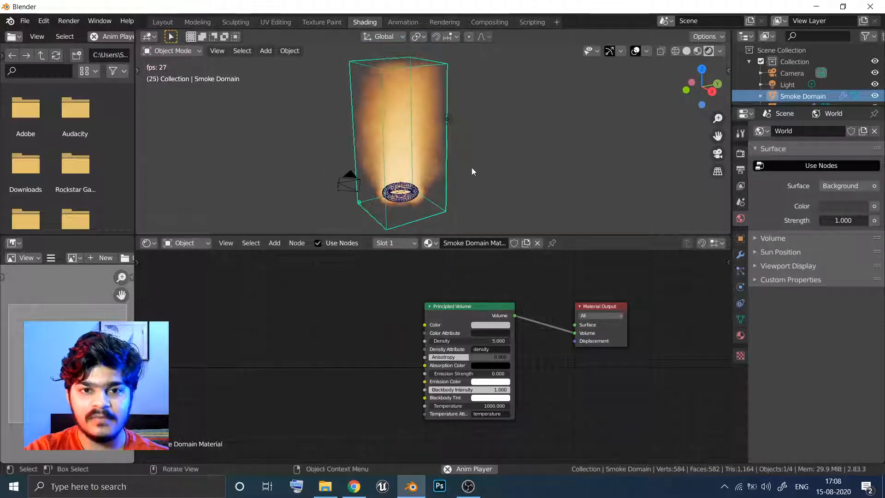
middle_drag(472, 168, 505, 180)
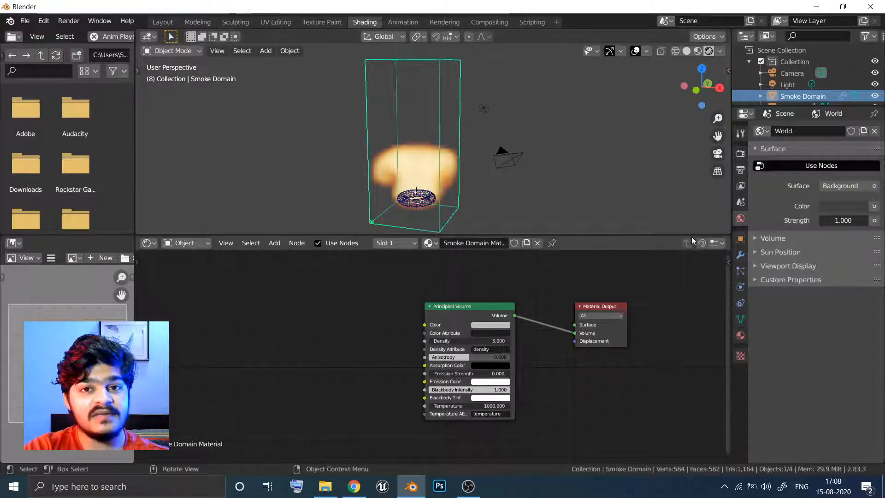
click(740, 287)
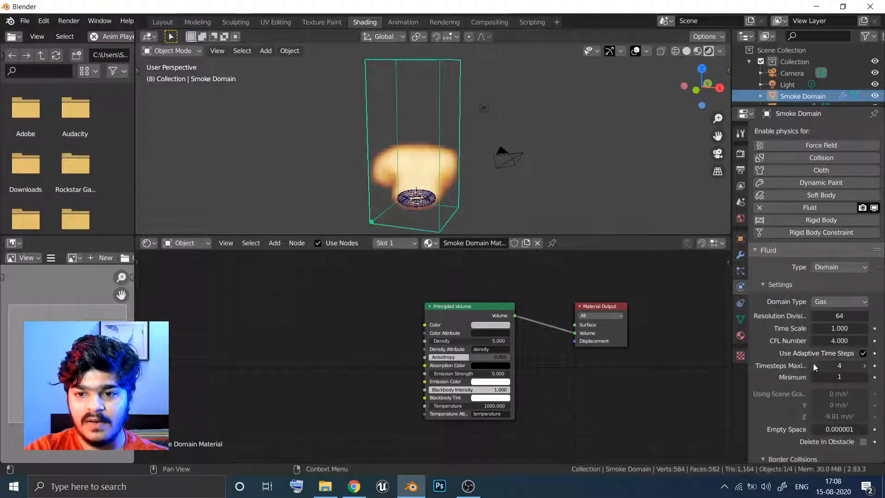
scroll(790, 372, down, 3)
scroll(793, 399, down, 3)
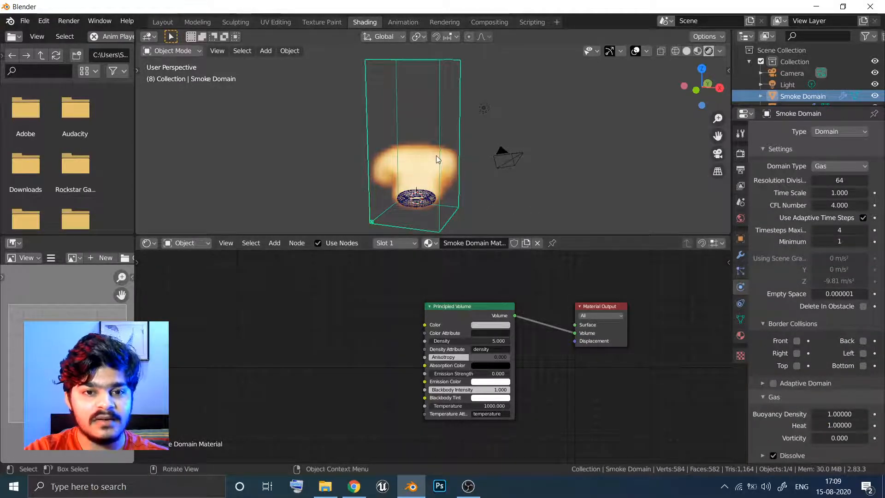
middle_drag(437, 157, 430, 170)
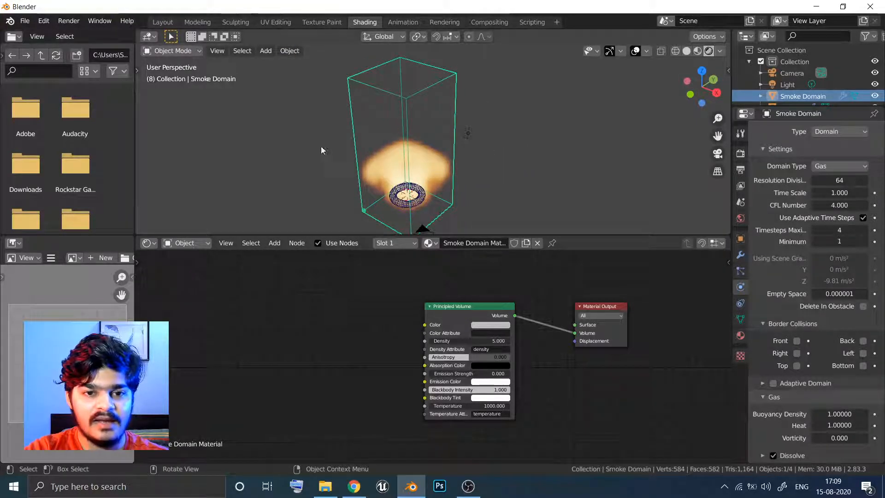
In the Layout workspace, frame the torus and fire in the camera using Lock Camera to View, and turn the lock off
click(162, 22)
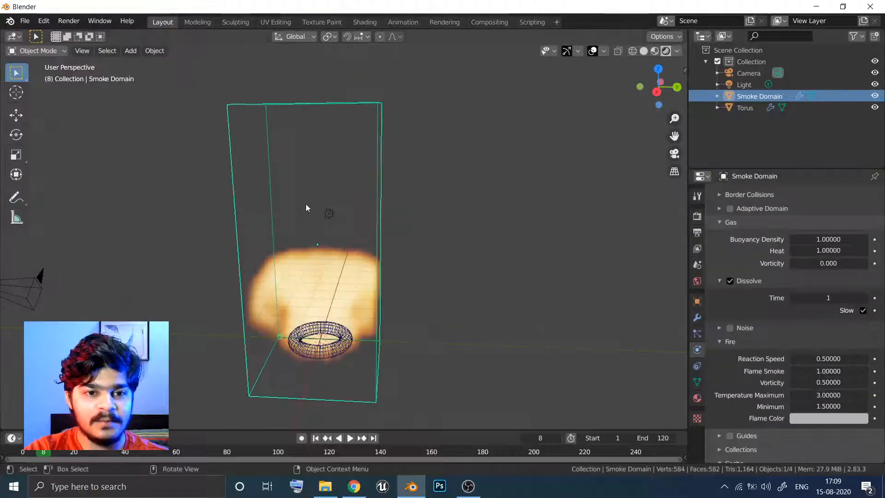
middle_drag(306, 204, 321, 181)
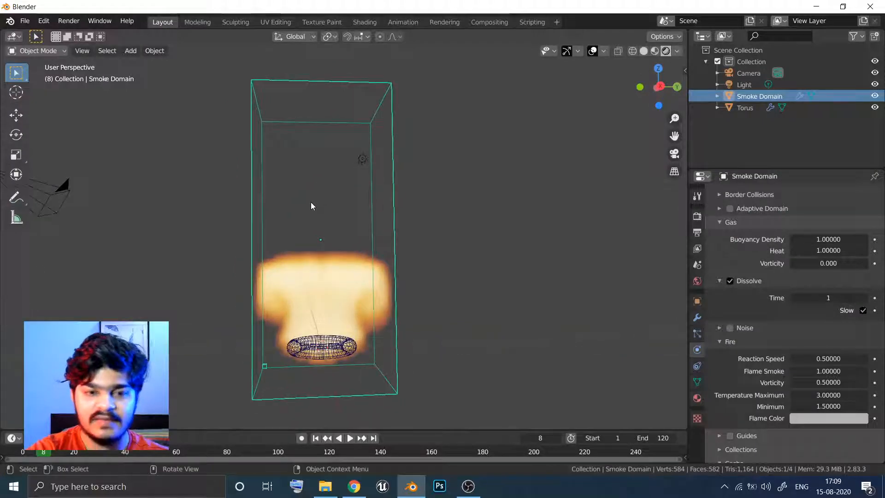
key(KP_0)
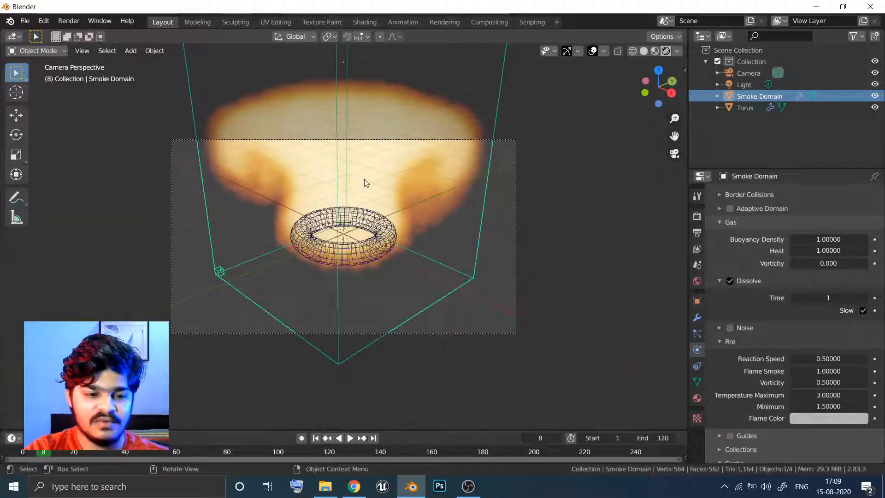
mouse_move(360, 184)
ctrl+middle_down()
mouse_move(352, 201)
mouse_move(362, 186)
ctrl+middle_up()
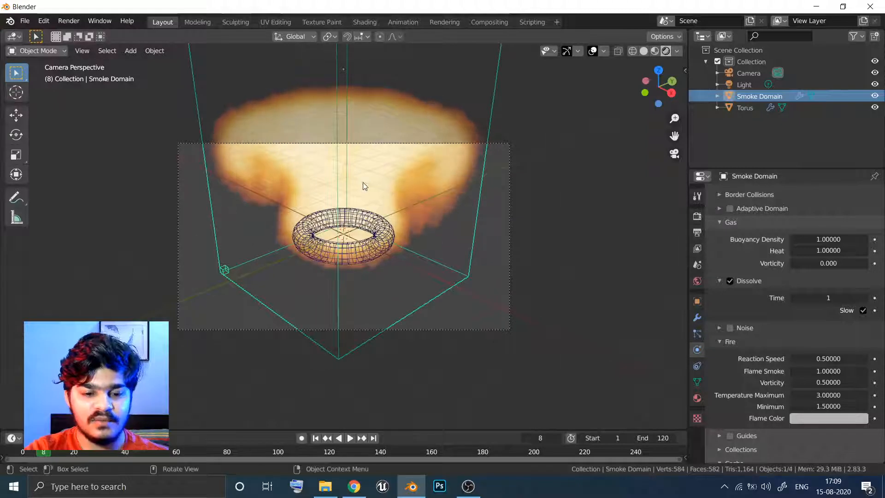
key(n)
click(680, 114)
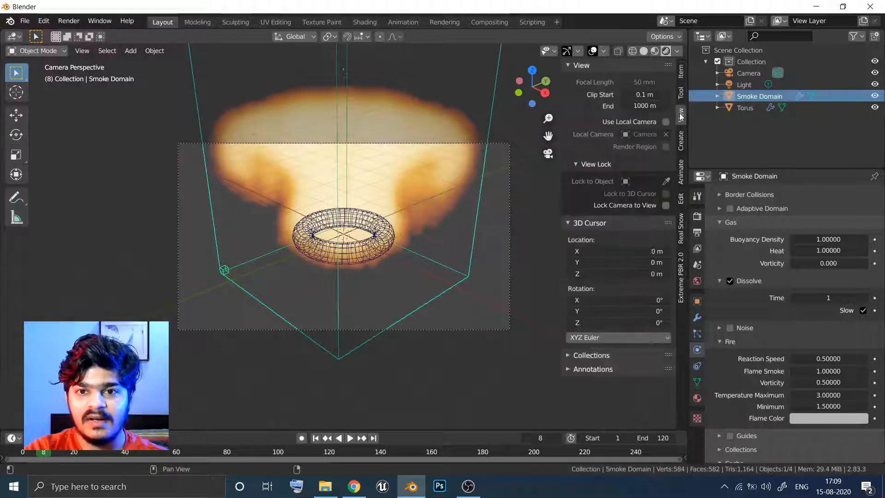
click(665, 205)
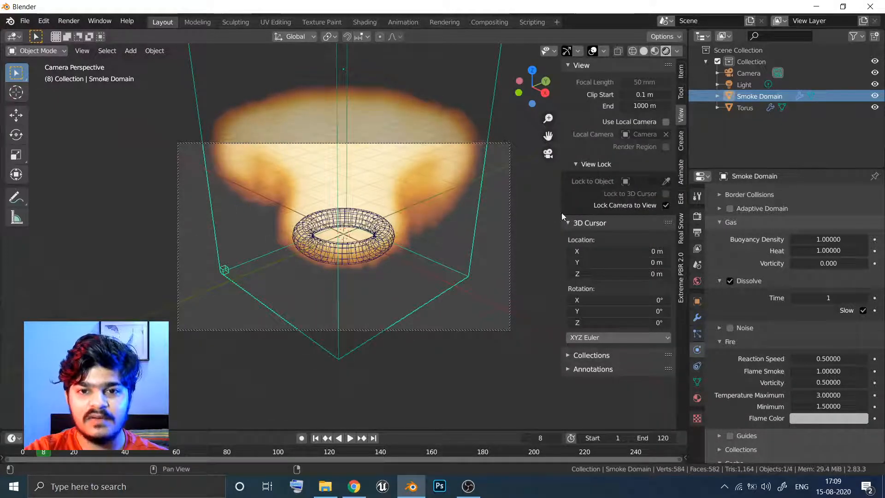
middle_drag(440, 215, 457, 247)
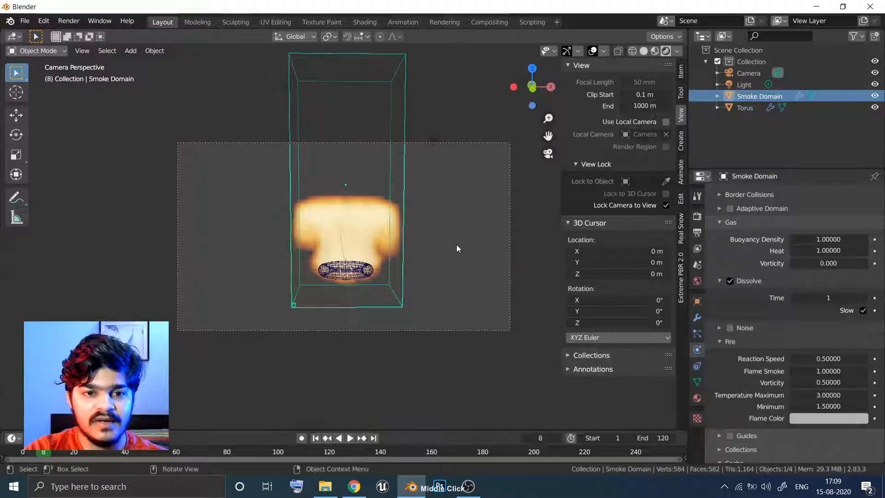
click(665, 204)
middle_drag(438, 213, 441, 225)
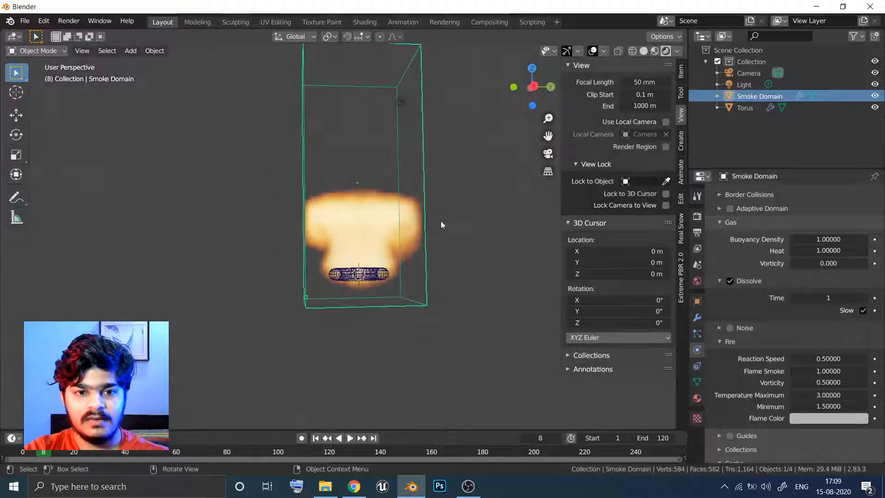
Set the Smoke Domain's cache type to Final and start baking the whole simulation
middle_drag(756, 184, 747, 252)
scroll(747, 252, up, 6)
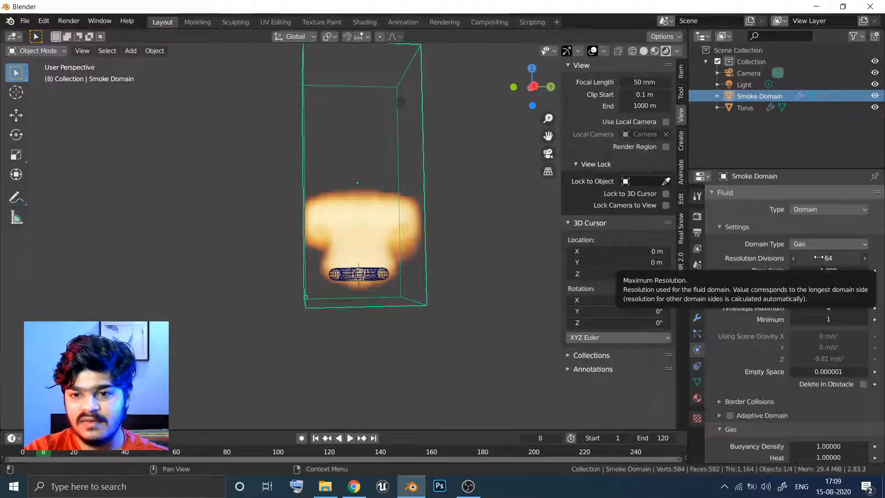
middle_drag(494, 212, 366, 239)
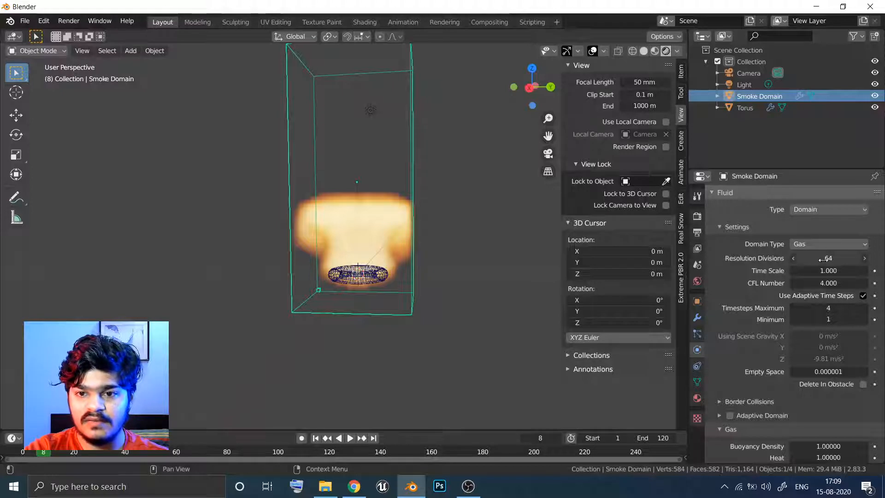
scroll(751, 329, down, 4)
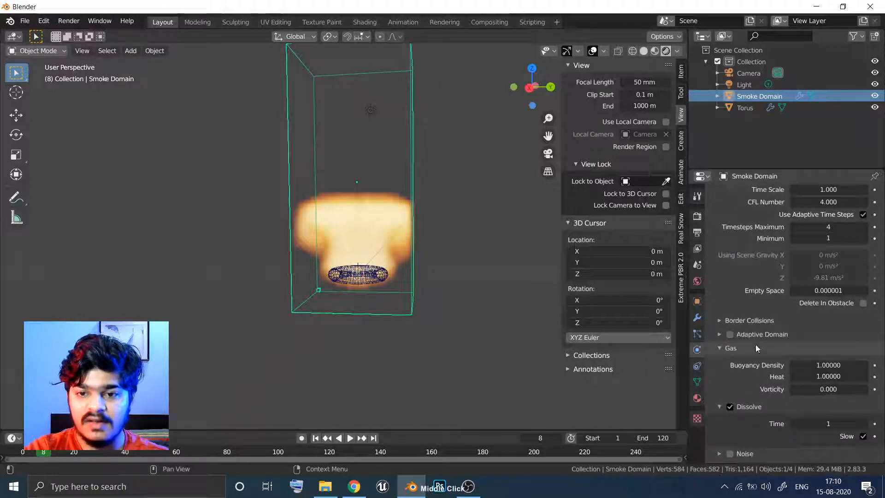
scroll(756, 350, down, 12)
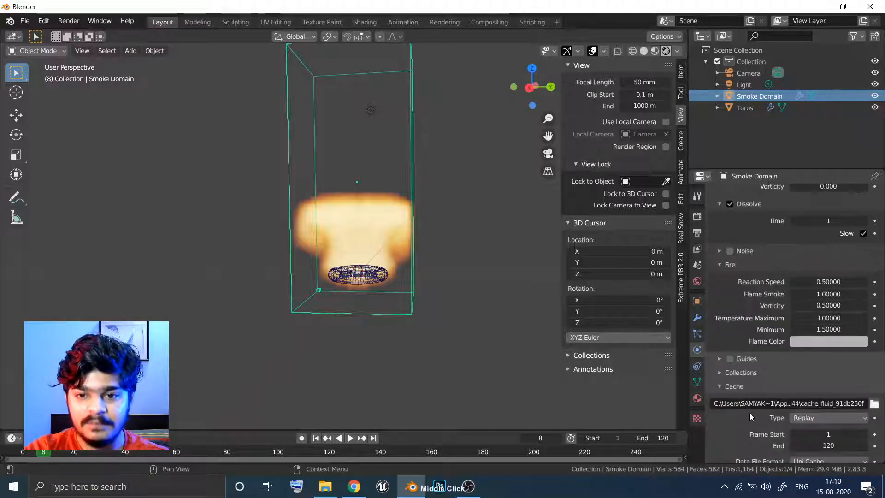
click(817, 383)
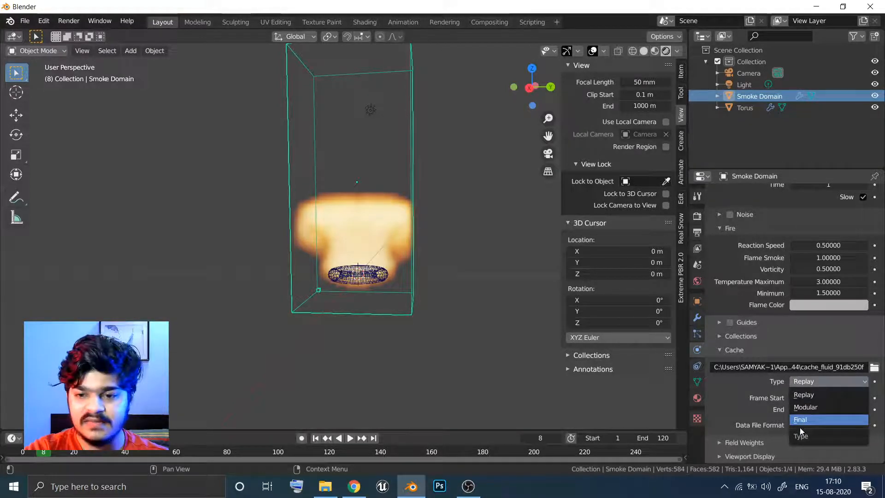
click(826, 419)
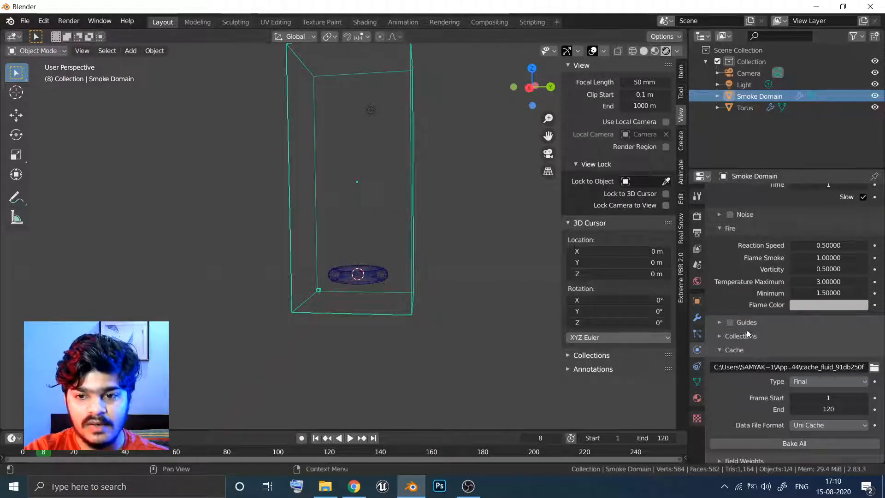
click(767, 443)
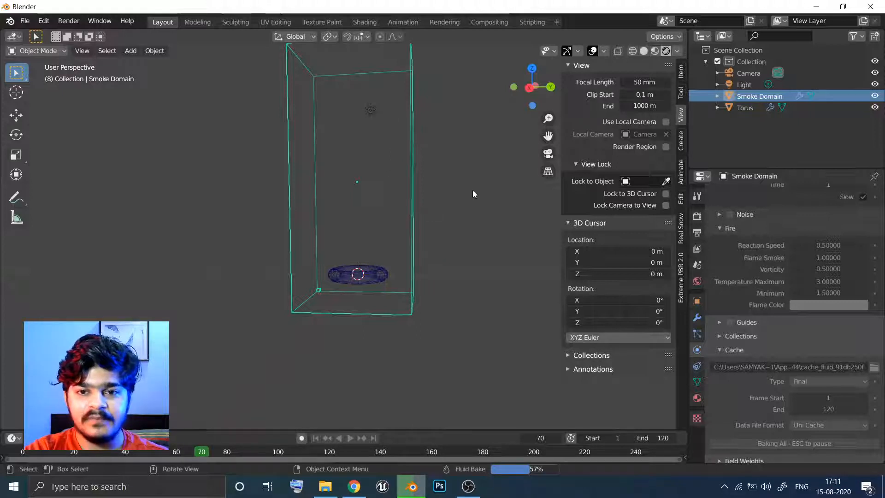
Watch the finished fire render 0001-0240.mp4 from the FireTest folder, replay it, and close the player and folder
click(327, 487)
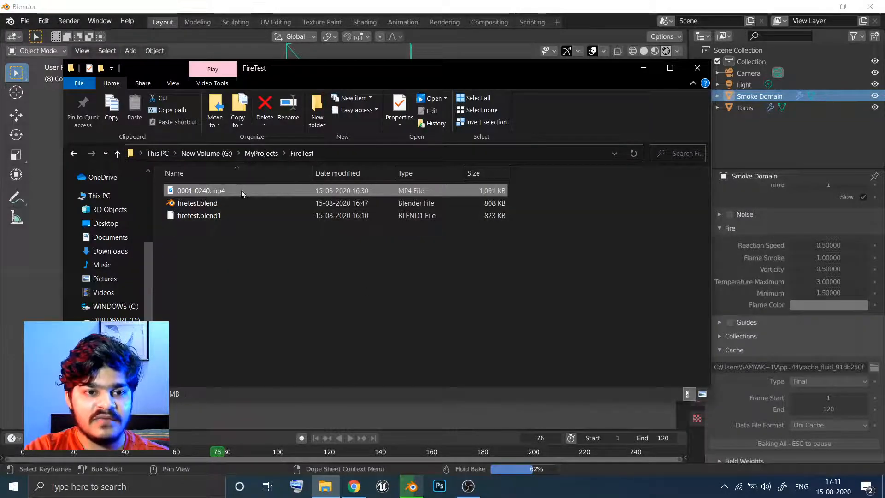
double_click(221, 192)
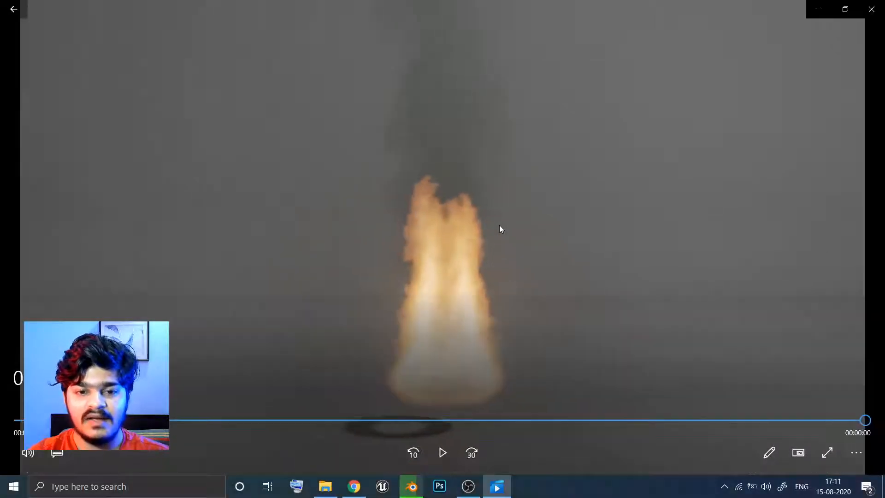
click(413, 453)
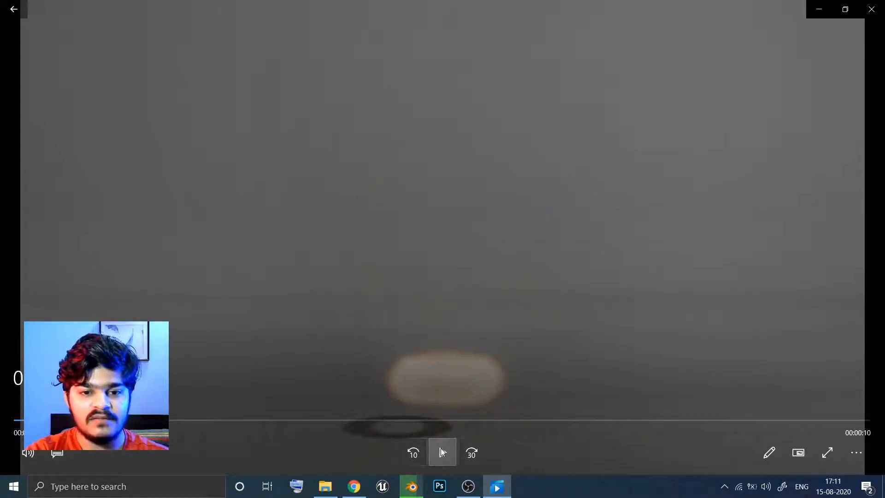
click(442, 452)
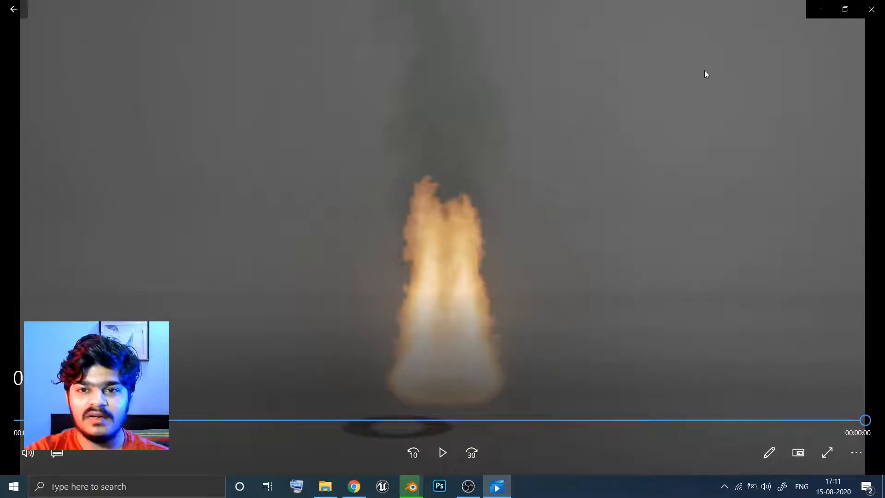
click(872, 9)
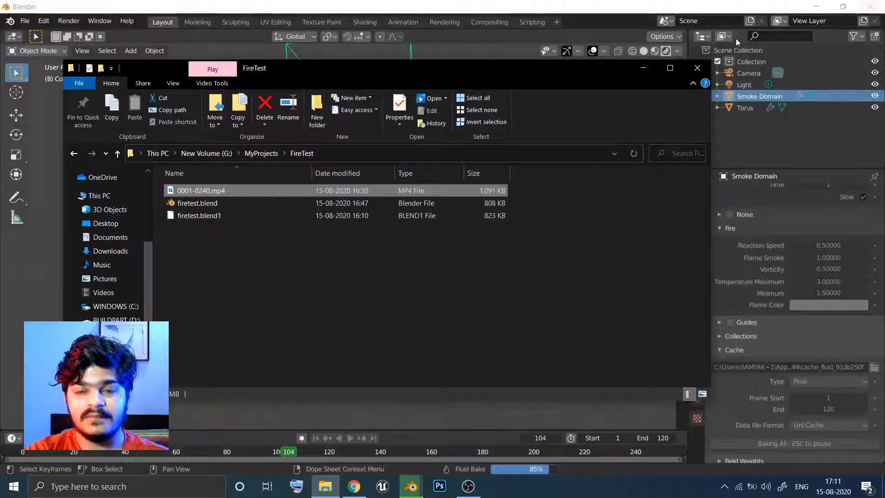
click(691, 68)
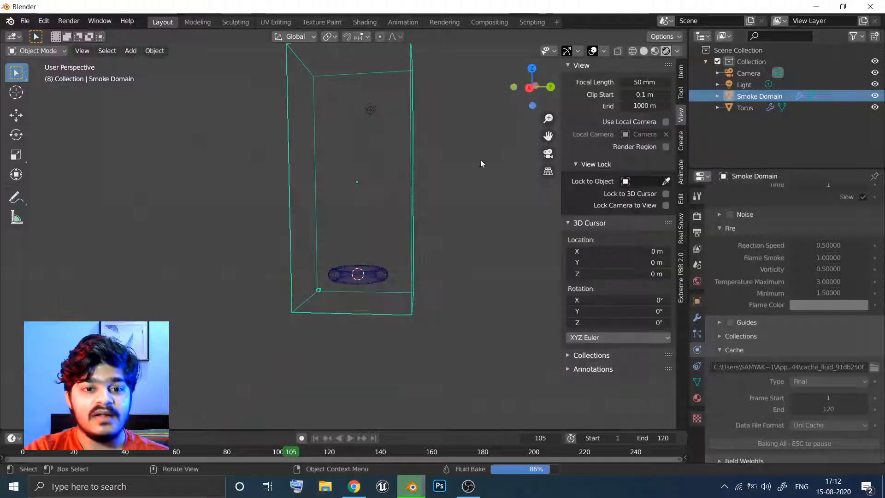